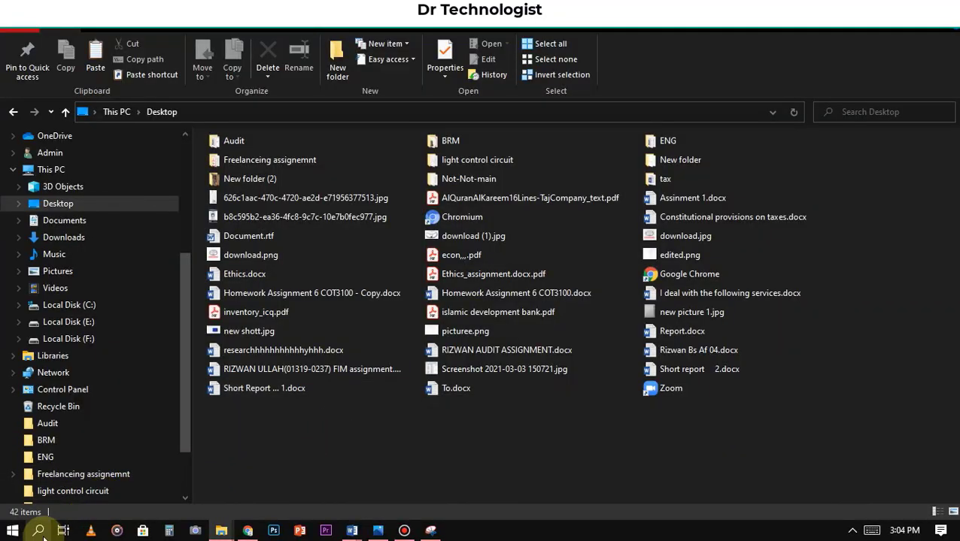
# Search Windows Start for 'orca' and launch OrCAD Capture 16.5 from the best match
pyautogui.click(44, 534)
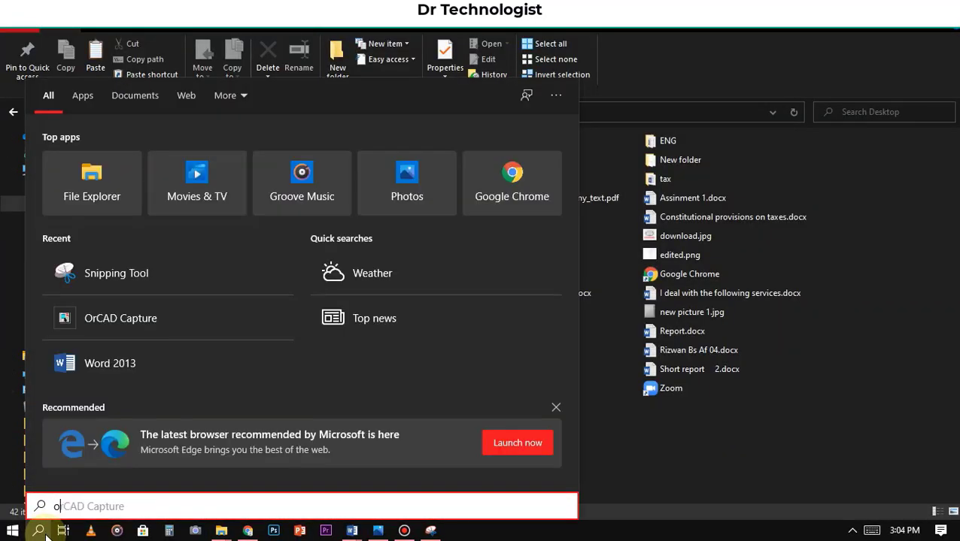
pyautogui.write('orca')
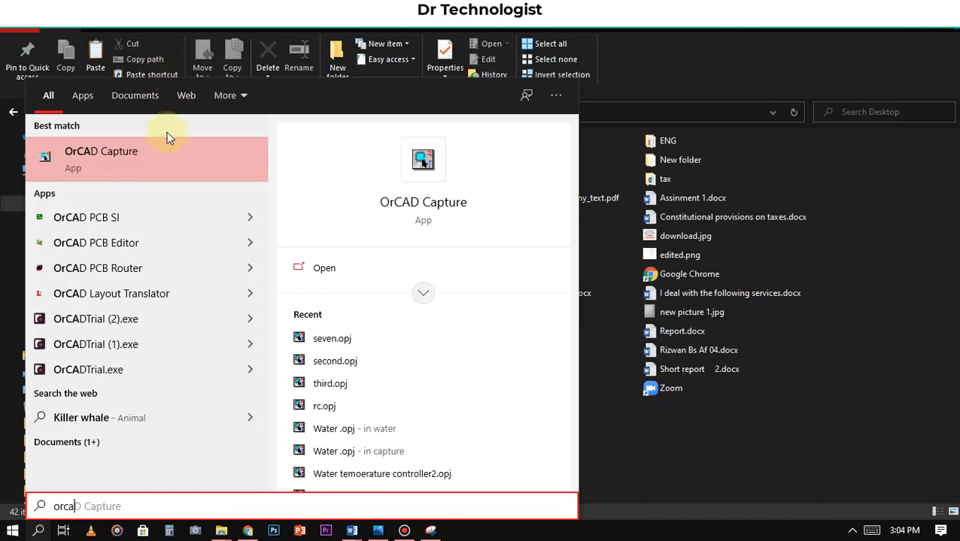
pyautogui.click(165, 161)
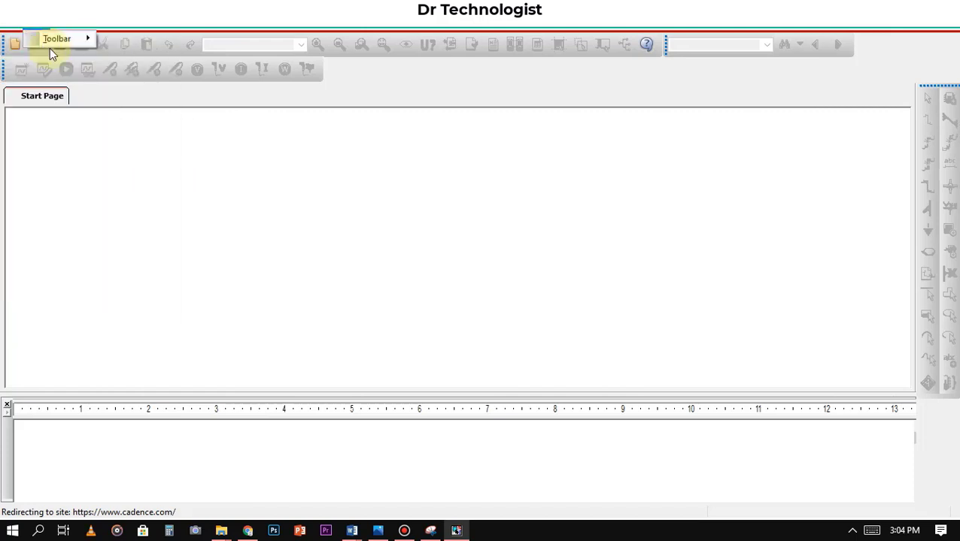
# Start a new Analog or Mixed A/D project from the File menu
pyautogui.click(14, 30)
pyautogui.moveTo(124, 42)
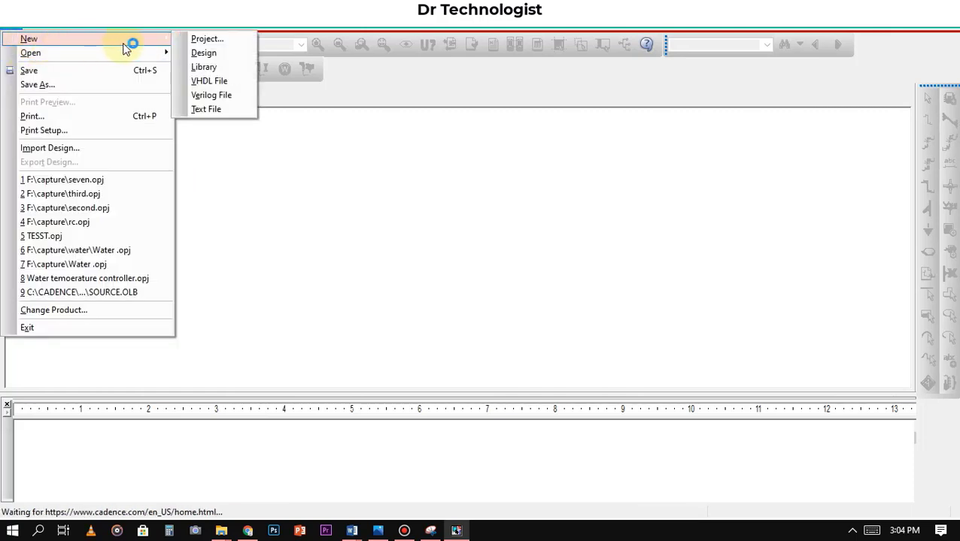
pyautogui.click(201, 40)
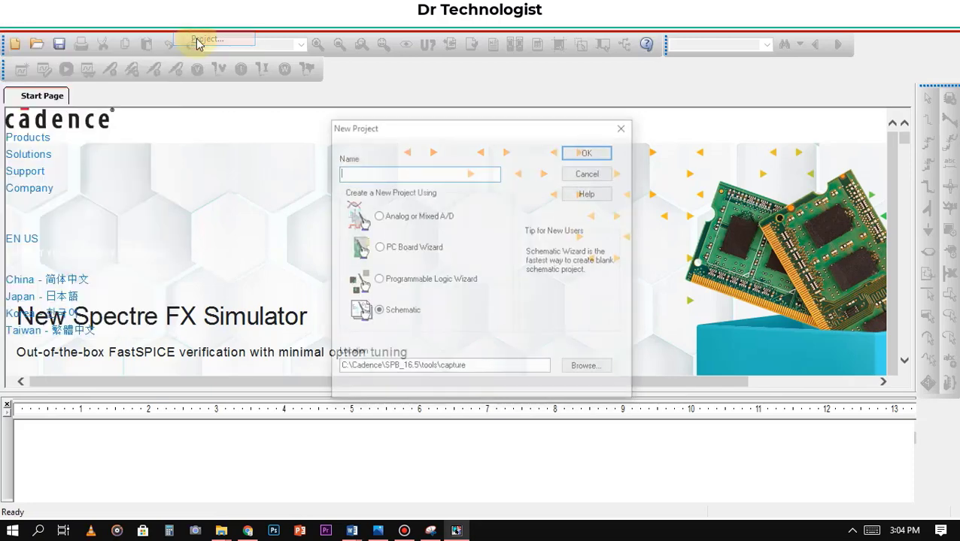
pyautogui.click(376, 218)
pyautogui.hotkey('alt', 'b')
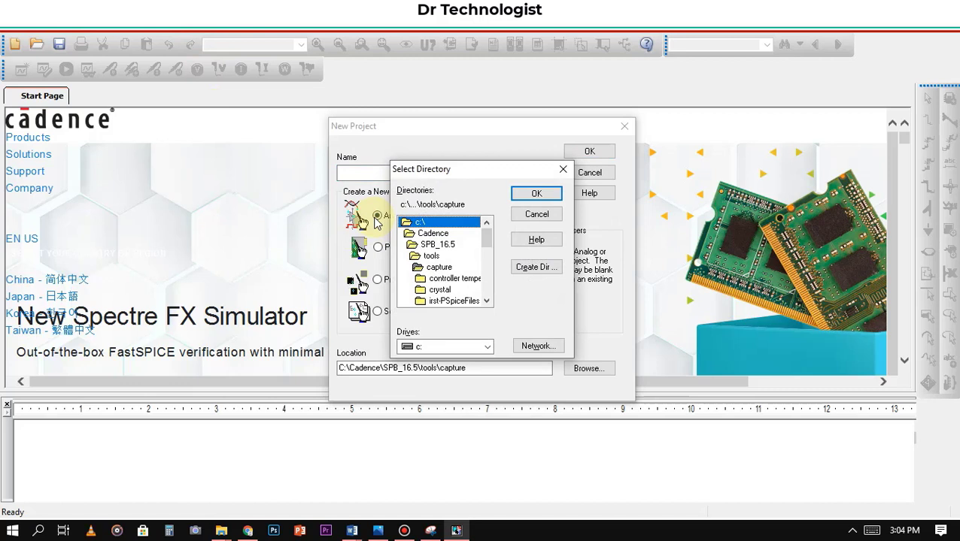
pyautogui.click(563, 169)
# Name the project 'RC circcuit' and create it as a blank project
pyautogui.click(461, 174)
pyautogui.write('RC circcuit')
pyautogui.click(597, 155)
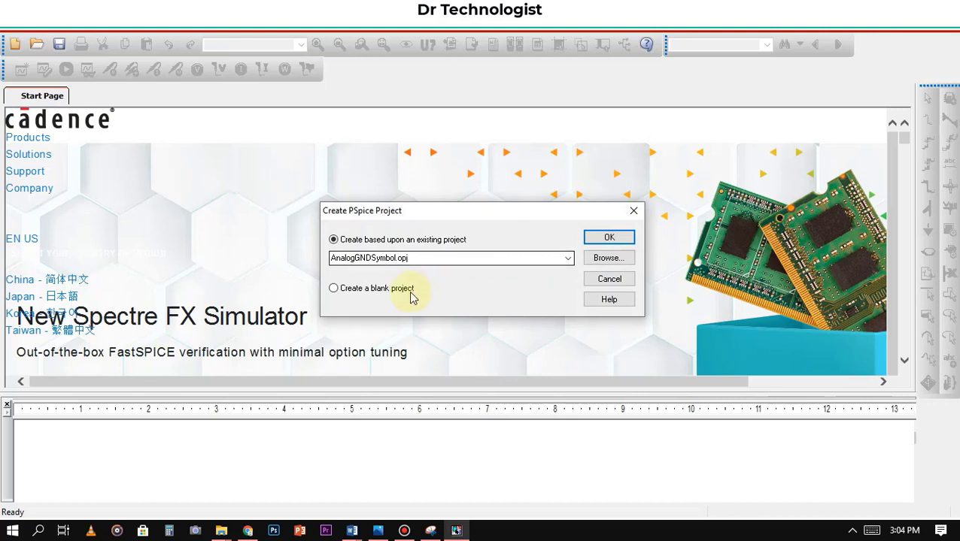
pyautogui.click(379, 292)
pyautogui.click(594, 240)
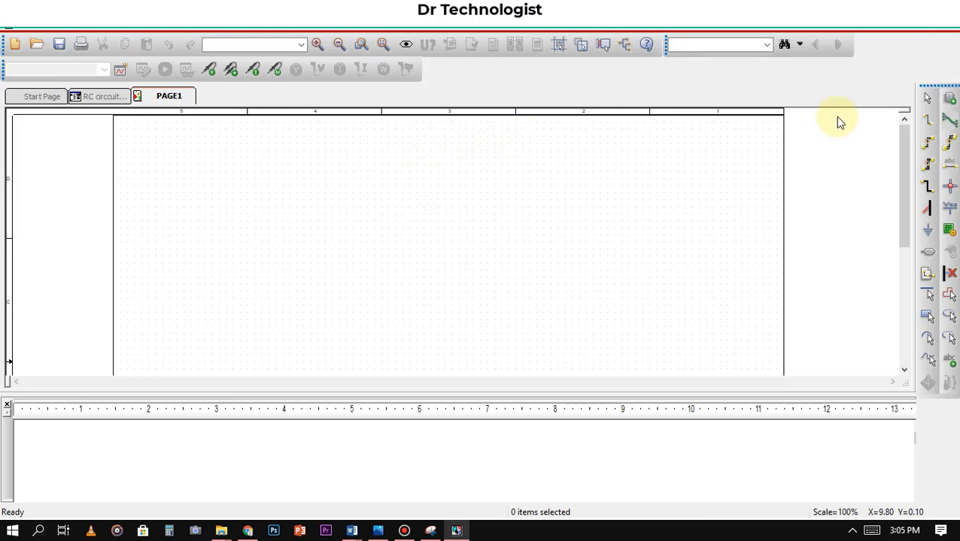
# Search 'Vac' and place the V_SINUSOIDAL/PSPICE_ELEM source V1 on the page's left side
pyautogui.click(949, 99)
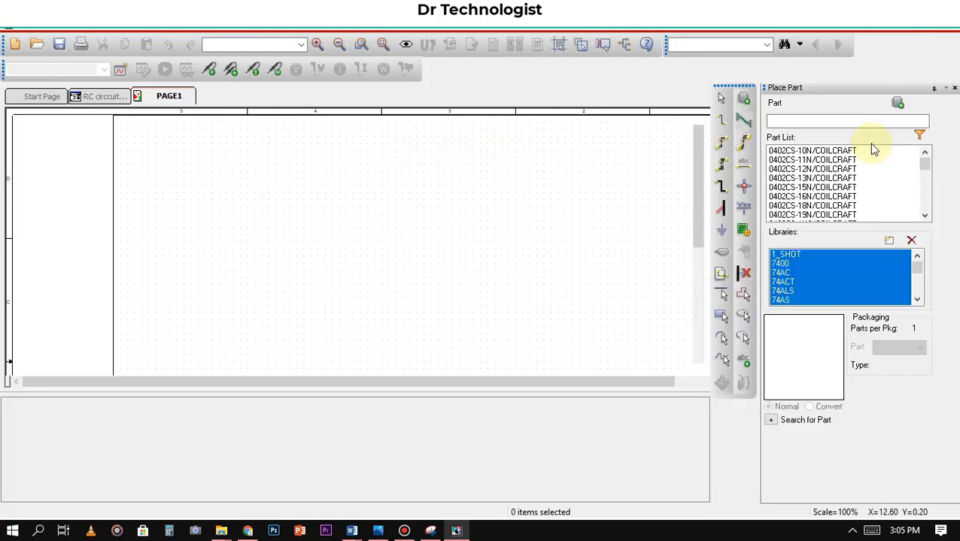
pyautogui.write('Vac')
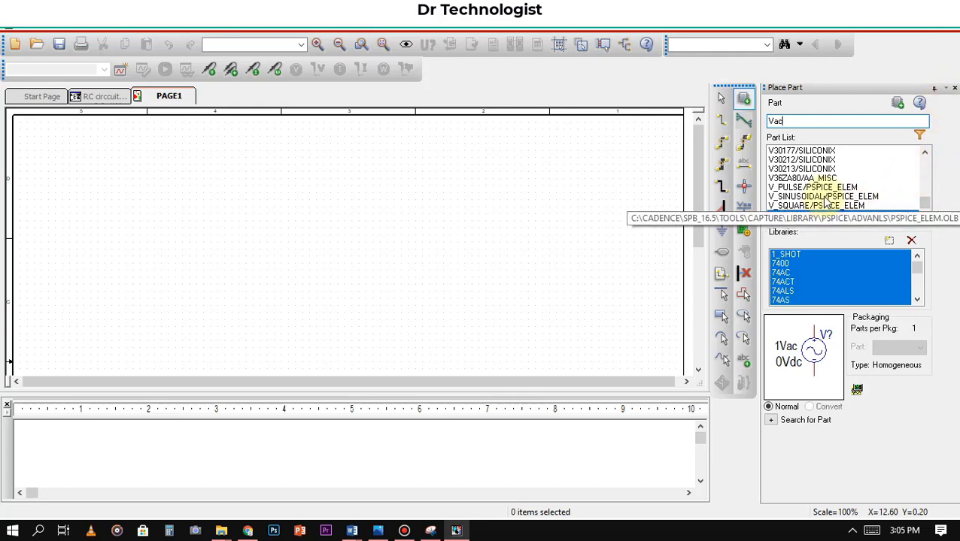
pyautogui.click(831, 197)
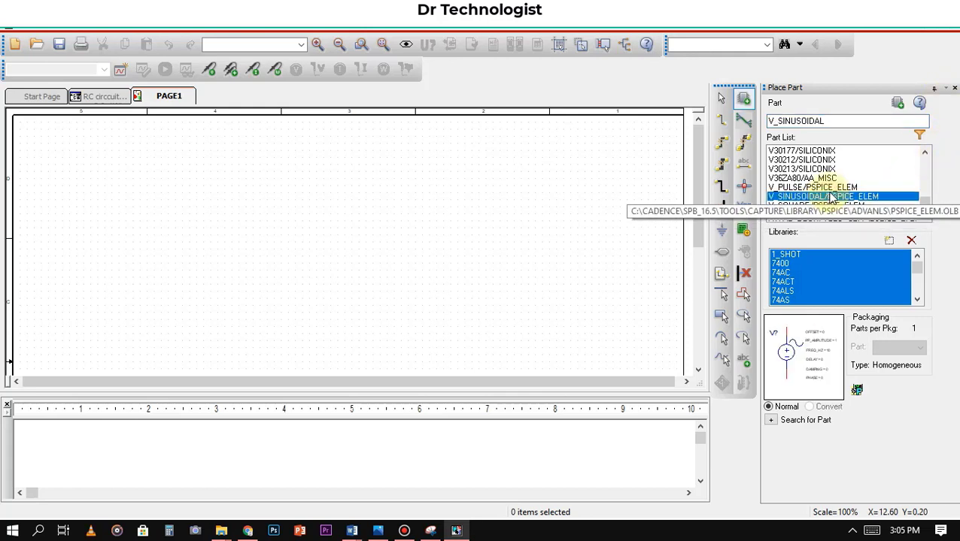
pyautogui.doubleClick(830, 198)
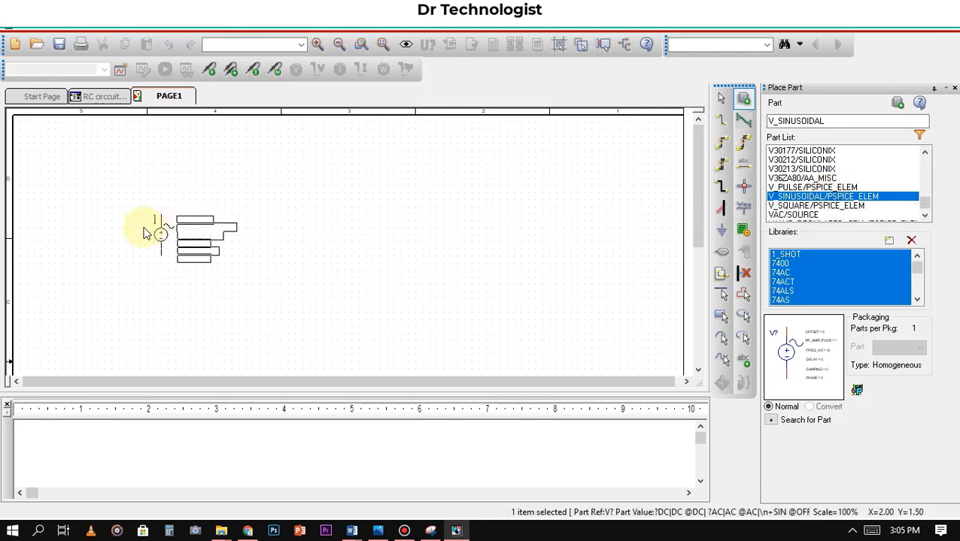
pyautogui.click(131, 235)
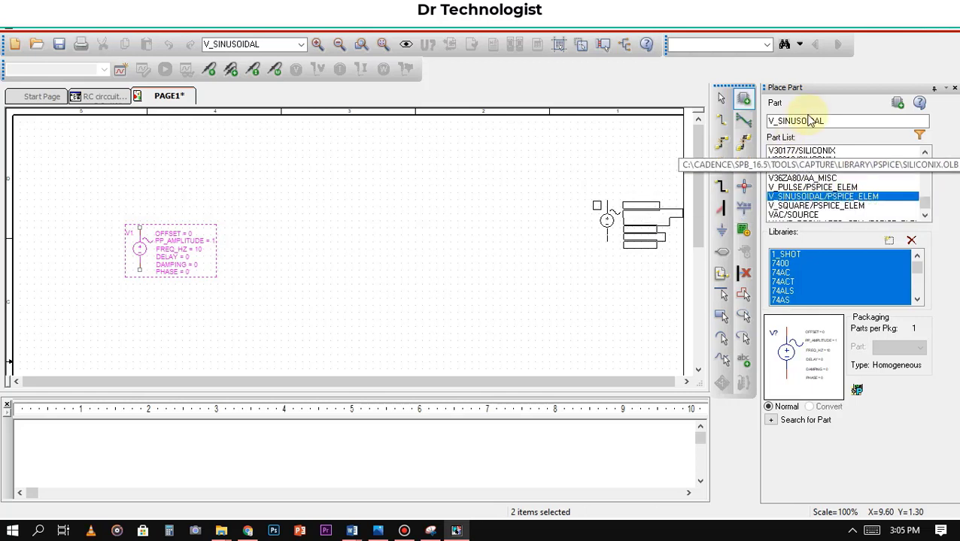
pyautogui.click(838, 123)
# Place a RESISTOR part R1 above and to the right of V1
pyautogui.write('resistor')
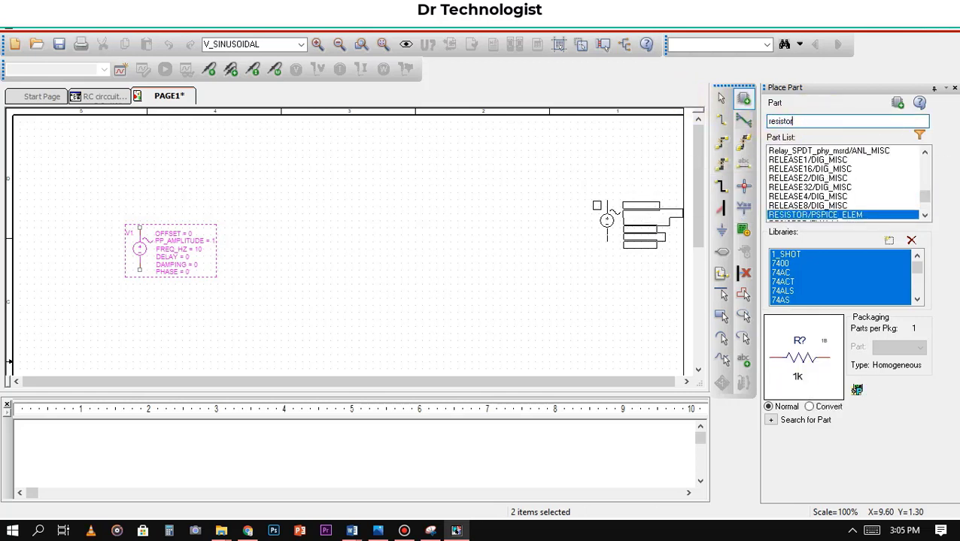
pyautogui.doubleClick(835, 215)
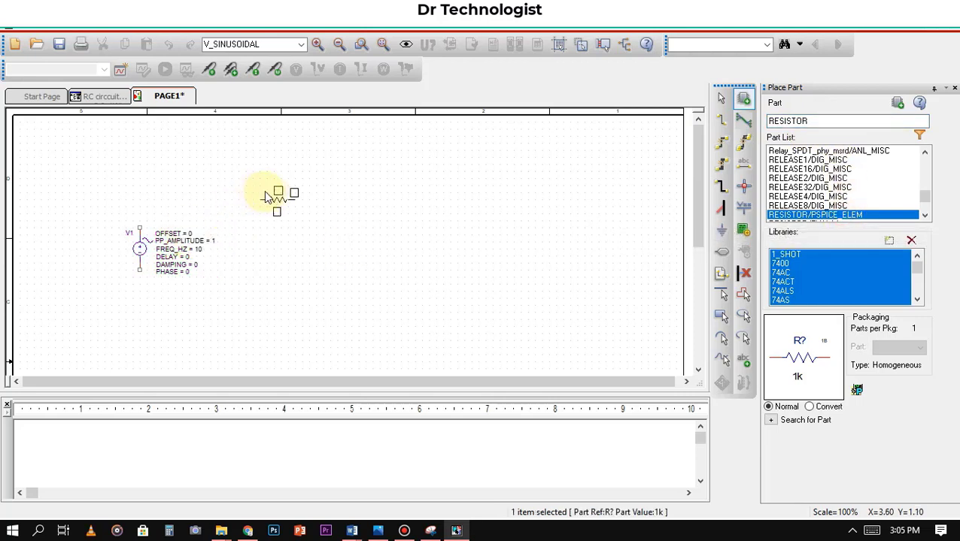
pyautogui.click(274, 194)
# Place a Cbreak capacitor C1 right of R1 and rotate it to stand vertically
pyautogui.doubleClick(814, 120)
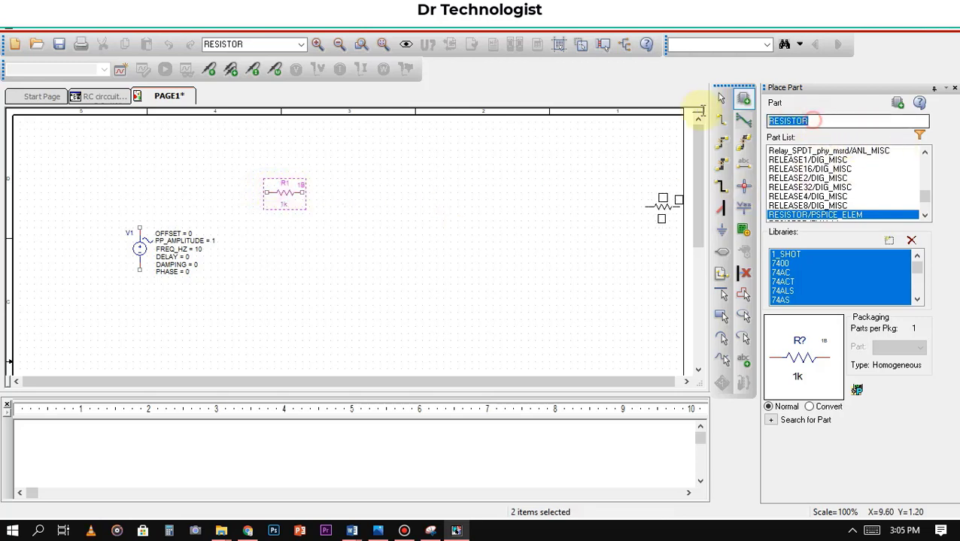
pyautogui.write('capac')
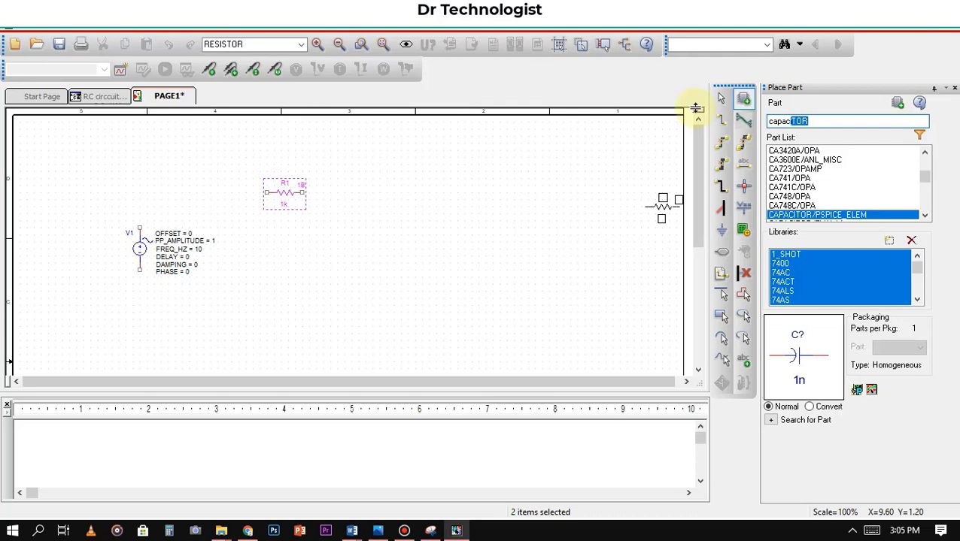
pyautogui.write('ior')
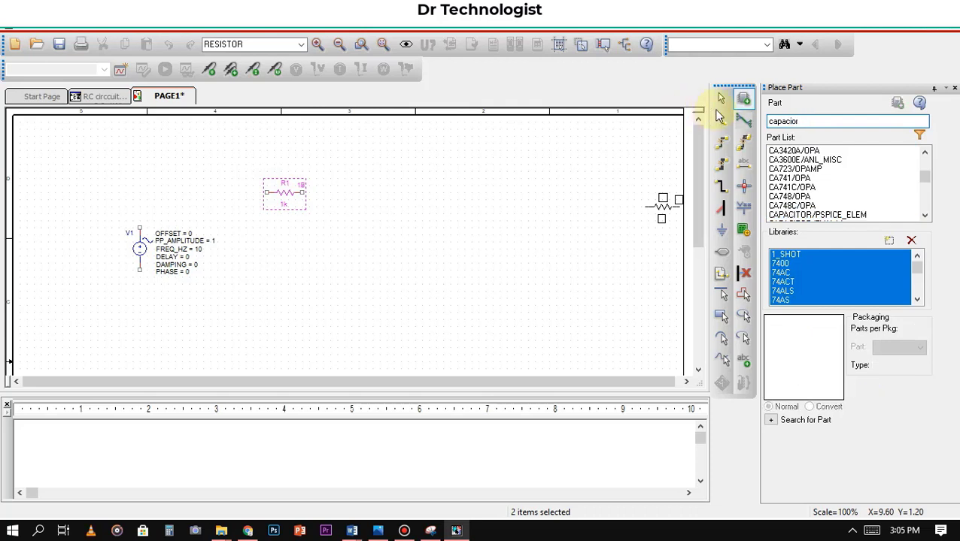
pyautogui.click(803, 215)
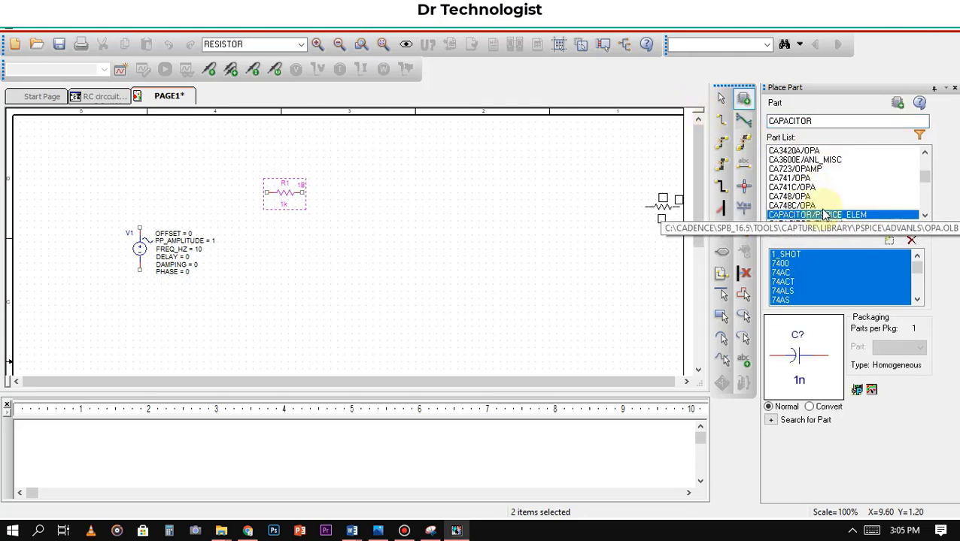
pyautogui.press('Down')
pyautogui.press('Down')
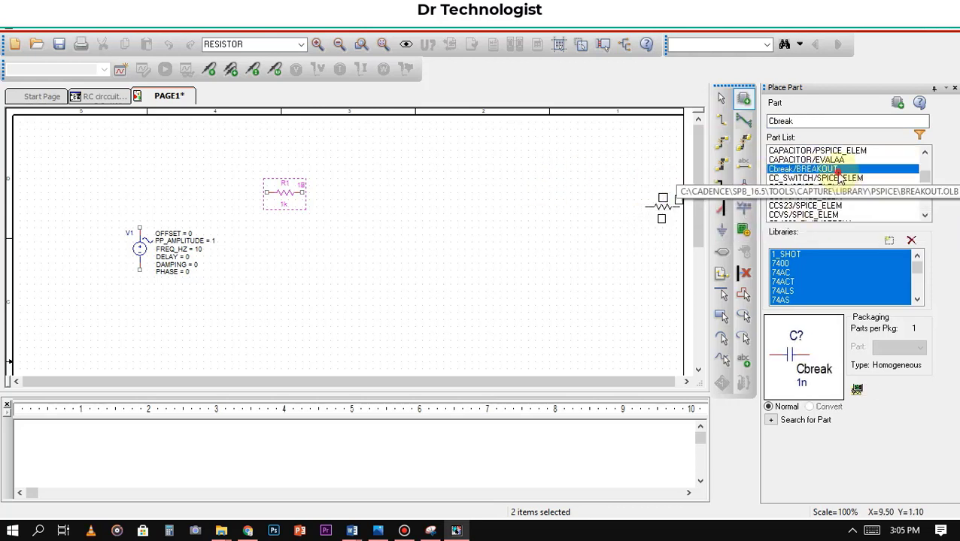
pyautogui.click(388, 246)
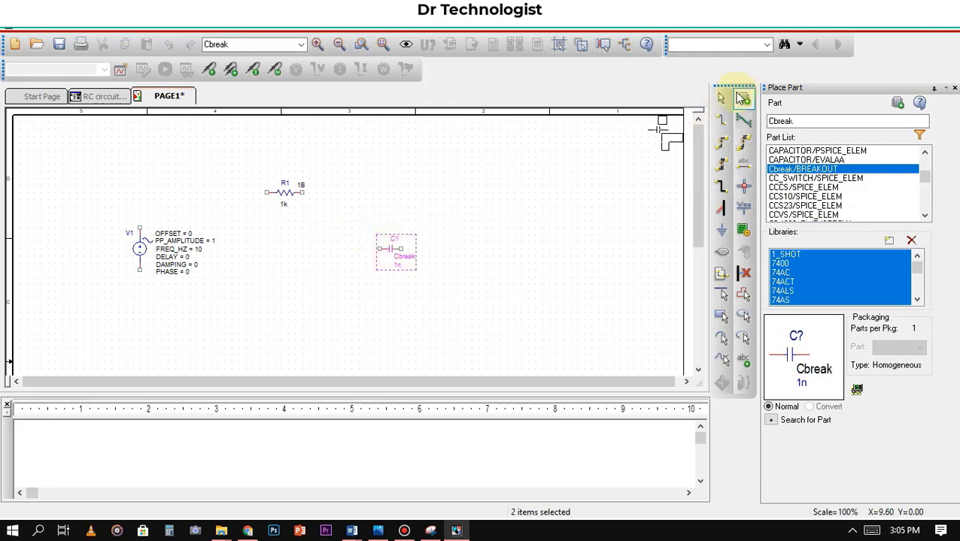
pyautogui.click(721, 98)
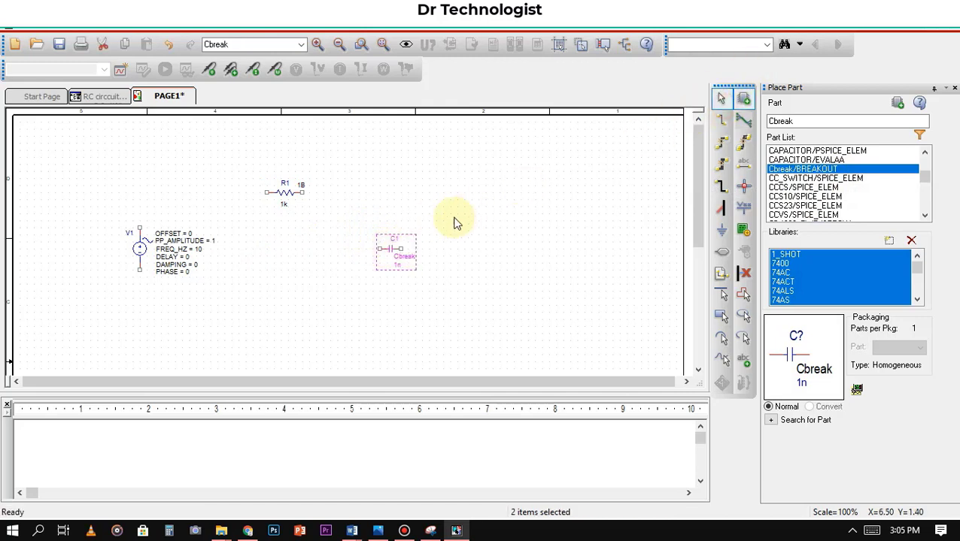
pyautogui.rightClick(391, 252)
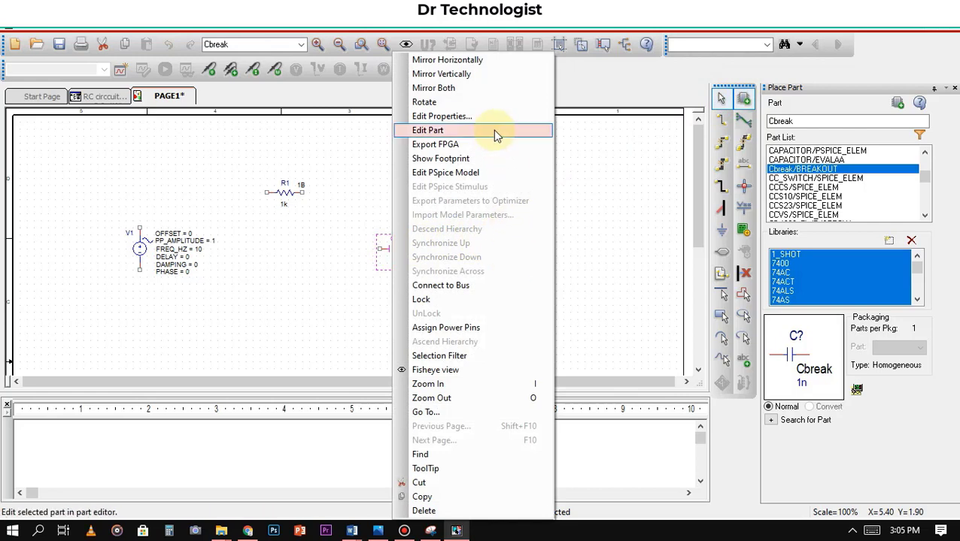
pyautogui.click(470, 103)
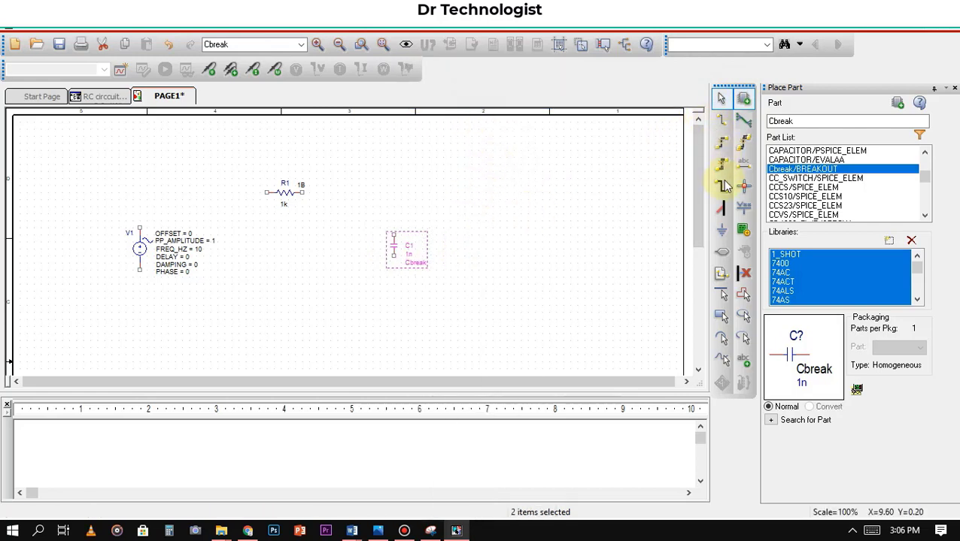
# Place a 0/CAPSYM ground symbol below the circuit
pyautogui.click(721, 227)
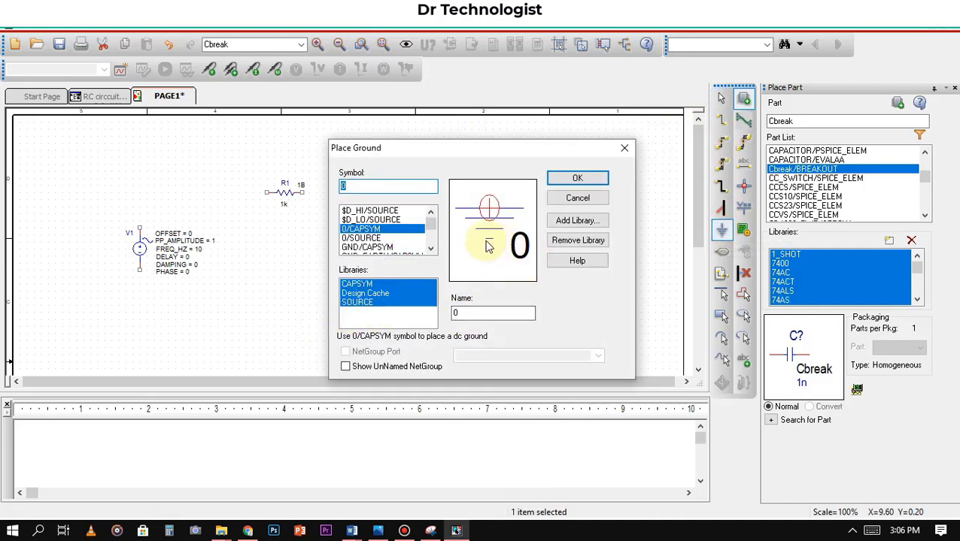
pyautogui.click(576, 179)
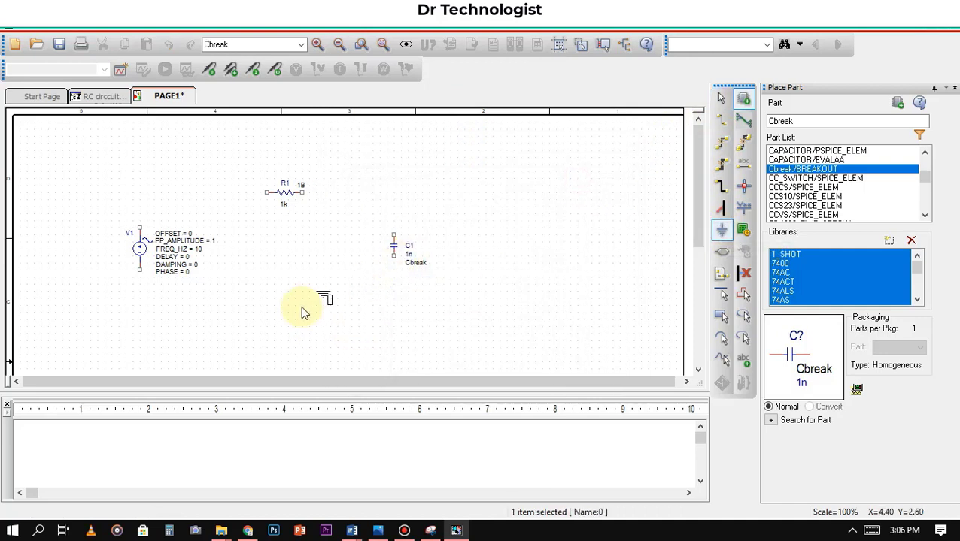
pyautogui.click(269, 316)
pyautogui.click(721, 98)
# Wire V1, R1 and C1 into a closed loop and connect the ground to the bottom wire
pyautogui.click(720, 121)
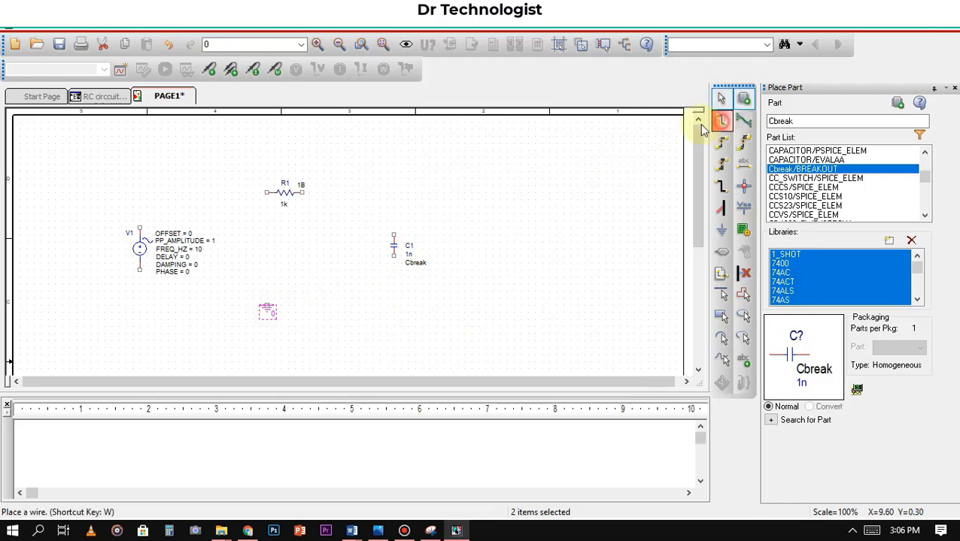
pyautogui.click(139, 224)
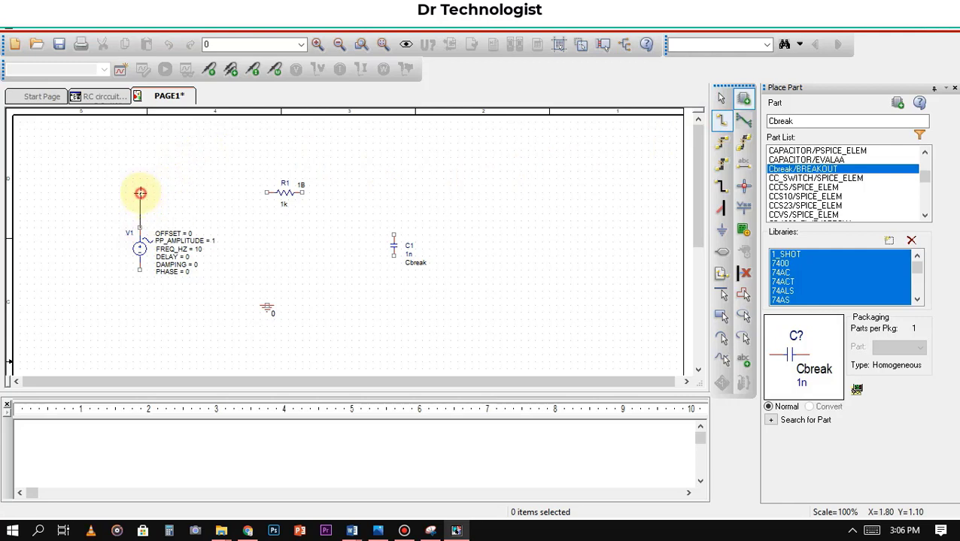
pyautogui.moveTo(140, 194); pyautogui.dragTo(266, 192)
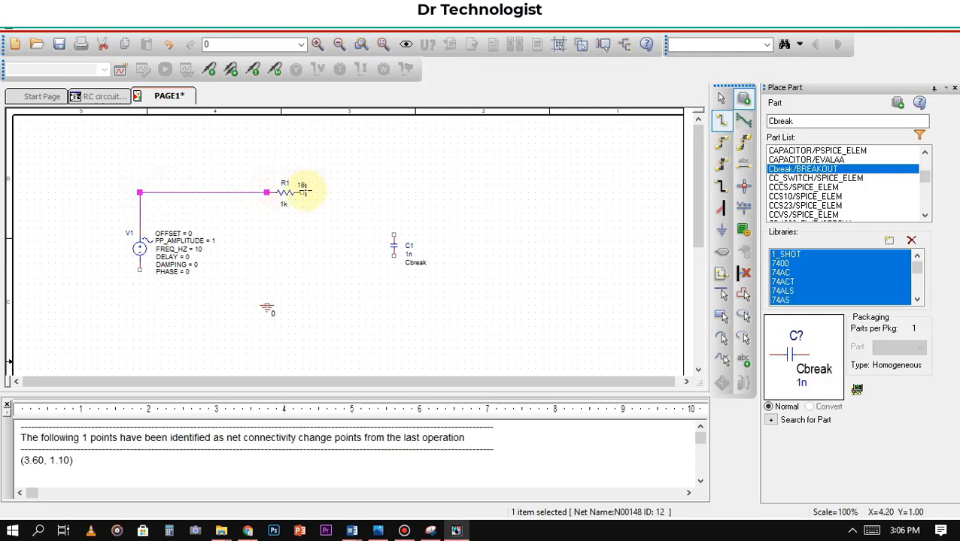
pyautogui.click(301, 192)
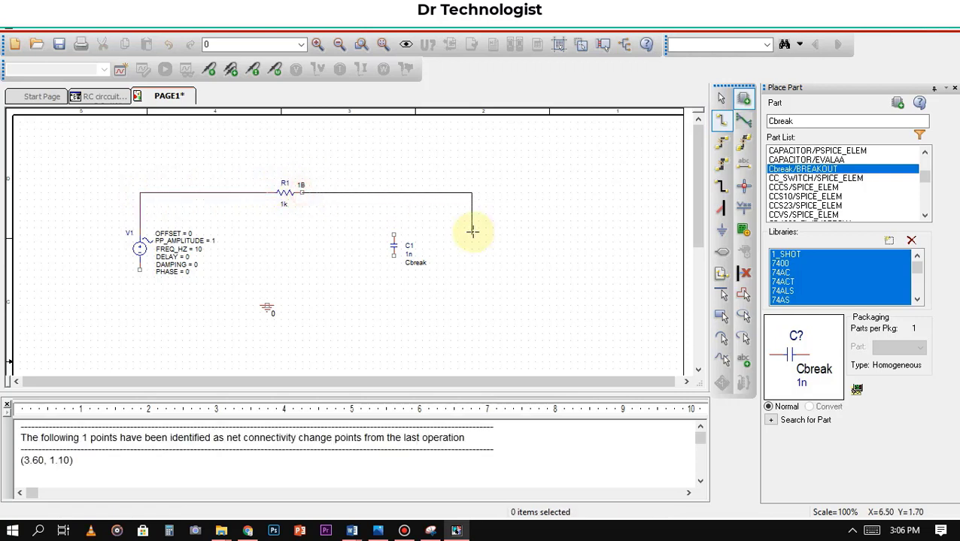
pyautogui.click(392, 235)
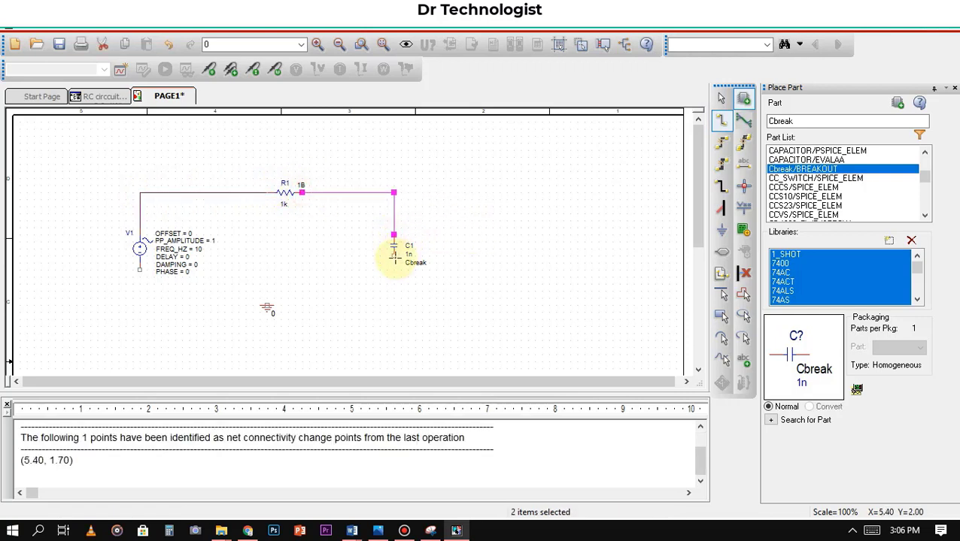
pyautogui.click(393, 256)
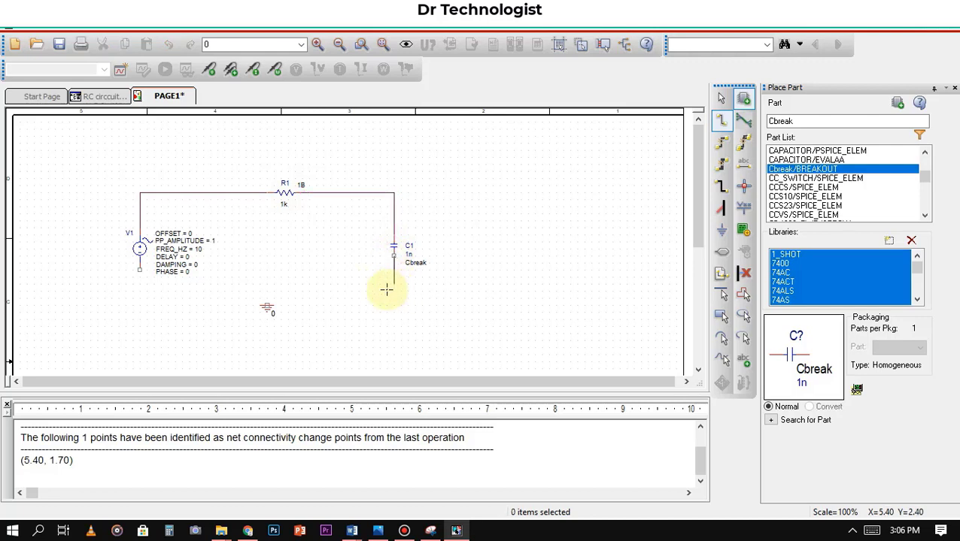
pyautogui.click(392, 290)
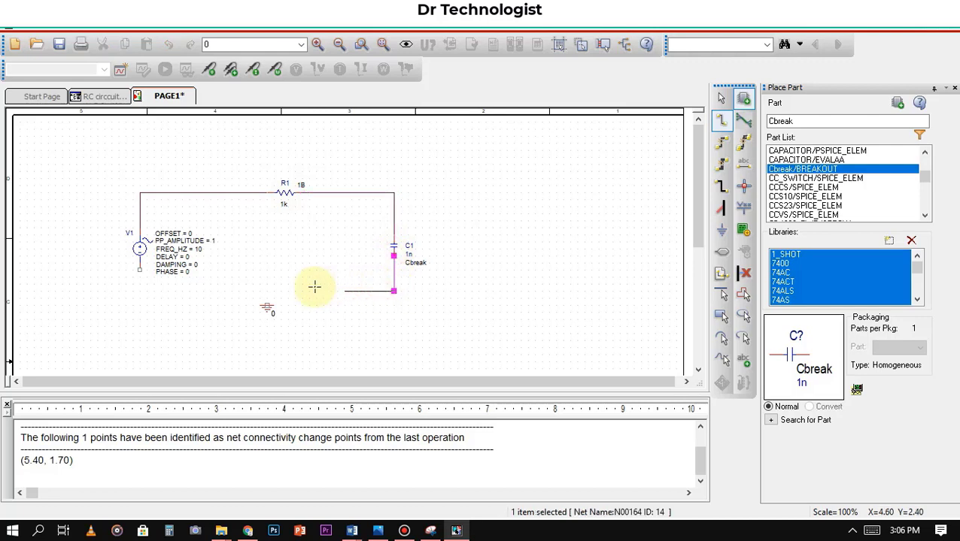
pyautogui.click(139, 271)
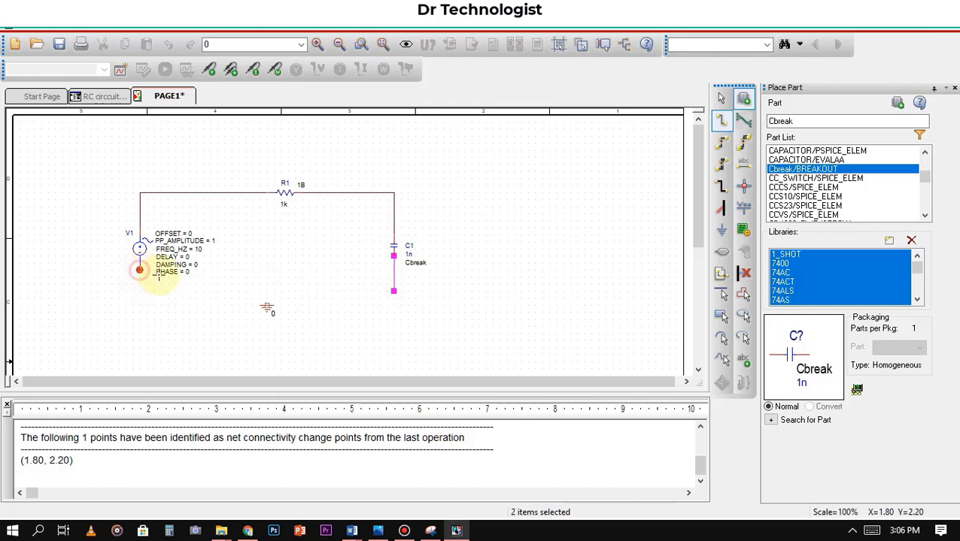
pyautogui.click(267, 293)
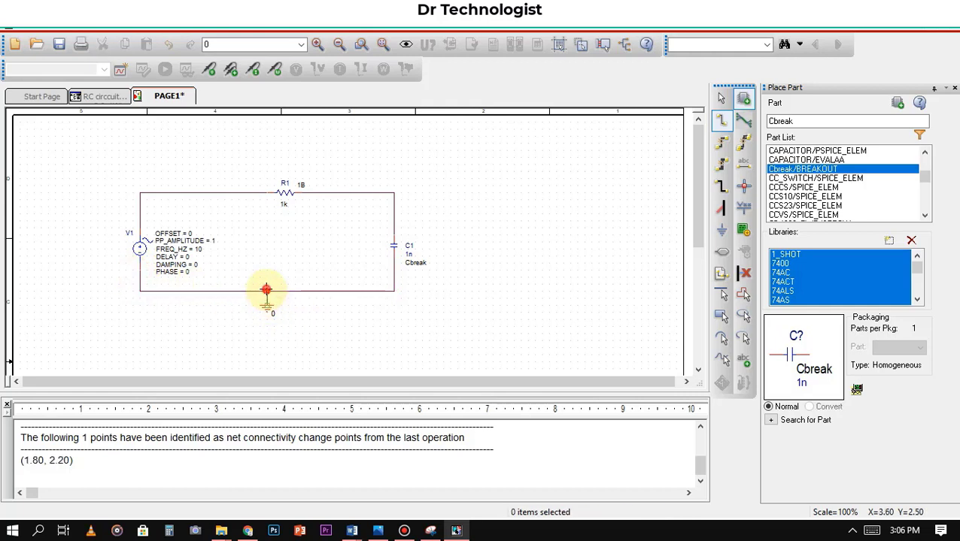
pyautogui.press('Escape')
pyautogui.click(722, 97)
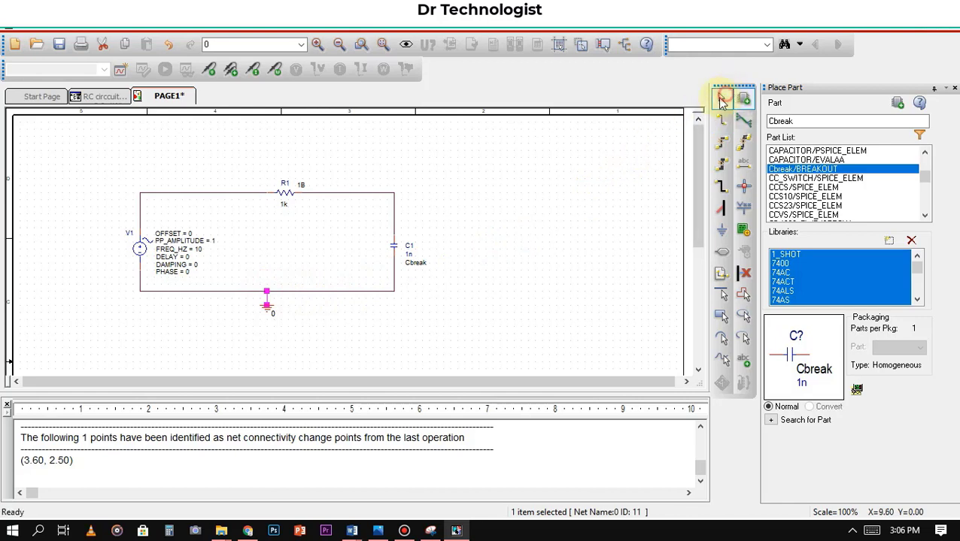
# Set resistor R1 to 500 and capacitor C1 to 1u
pyautogui.click(285, 206)
pyautogui.doubleClick(285, 206)
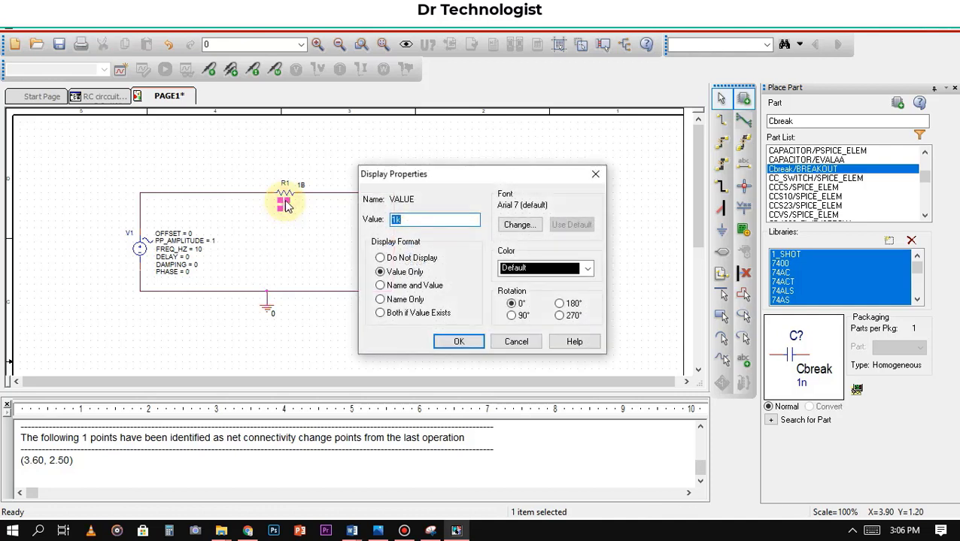
pyautogui.write('500')
pyautogui.click(459, 342)
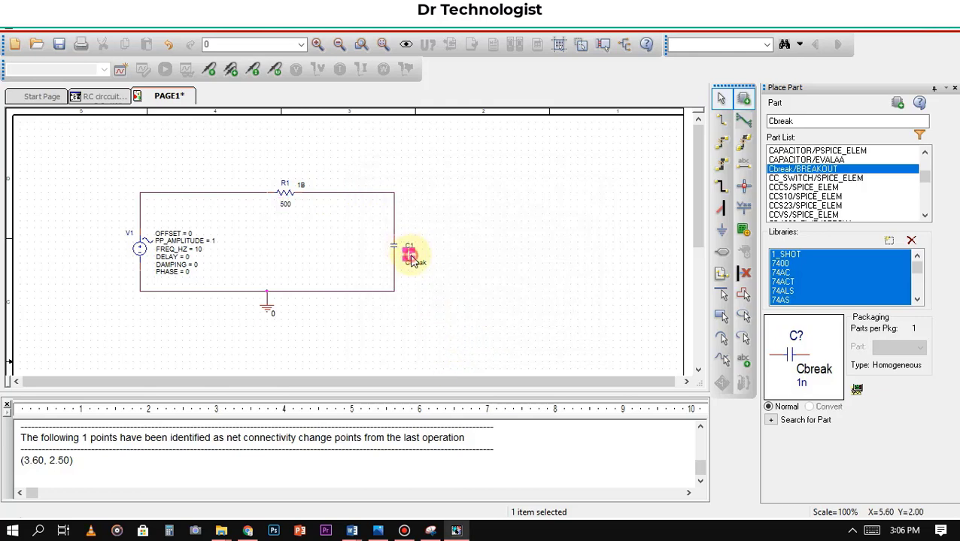
pyautogui.doubleClick(410, 257)
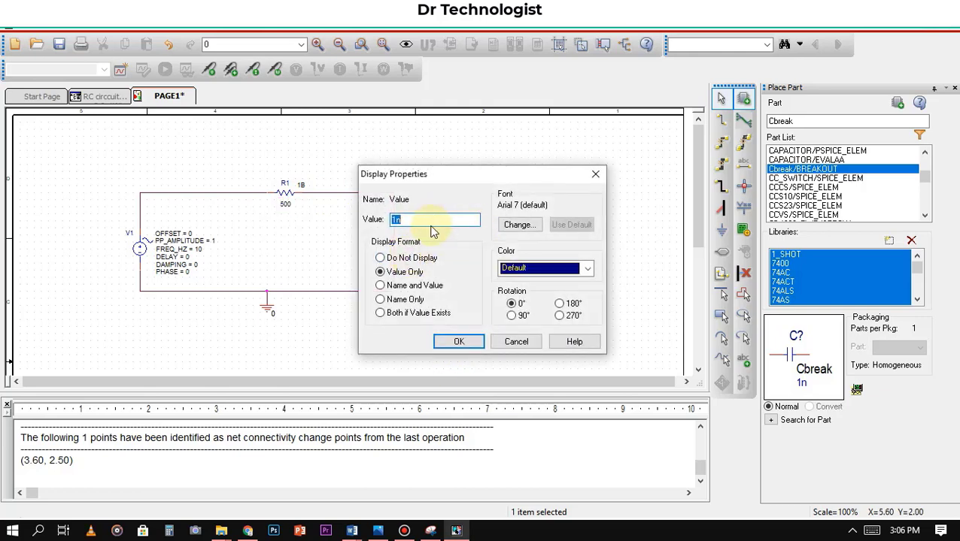
pyautogui.write('1')
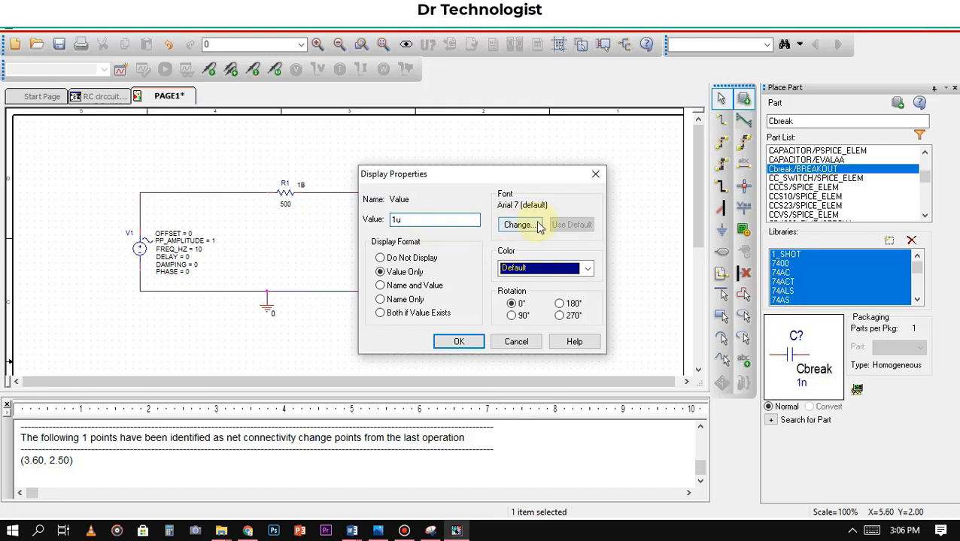
pyautogui.click(465, 342)
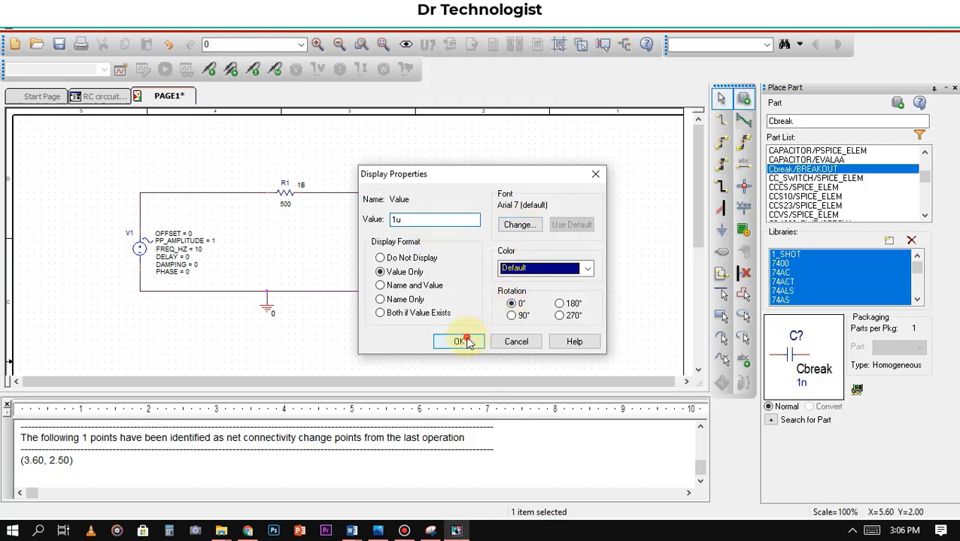
# Set V1's PP_AMPLITUDE to 20 and FREQ_HZ to 200
pyautogui.click(200, 242)
pyautogui.doubleClick(199, 243)
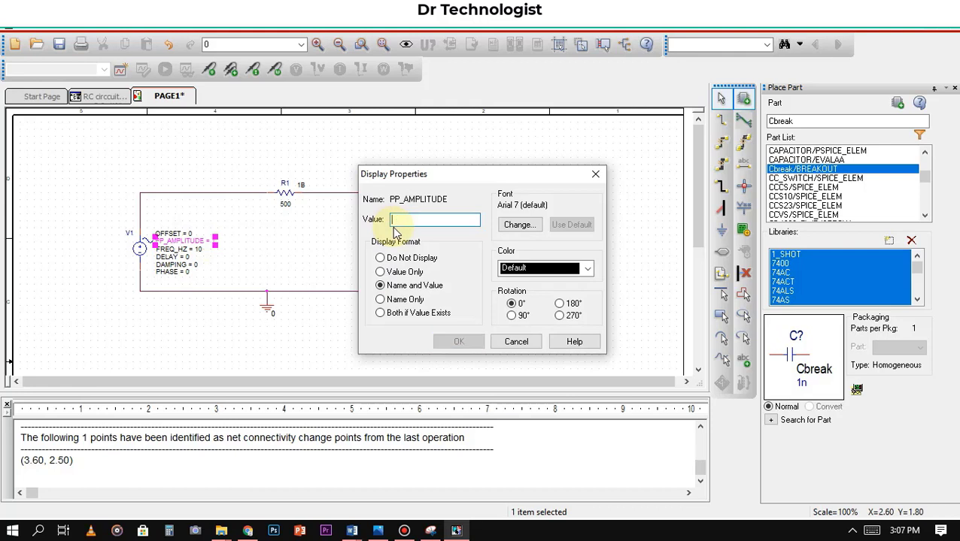
pyautogui.write('20')
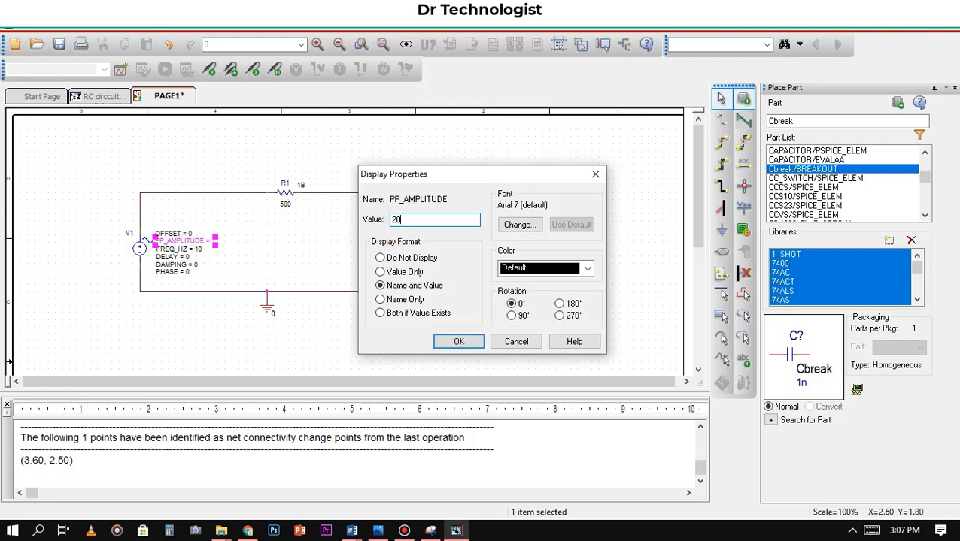
pyautogui.click(460, 342)
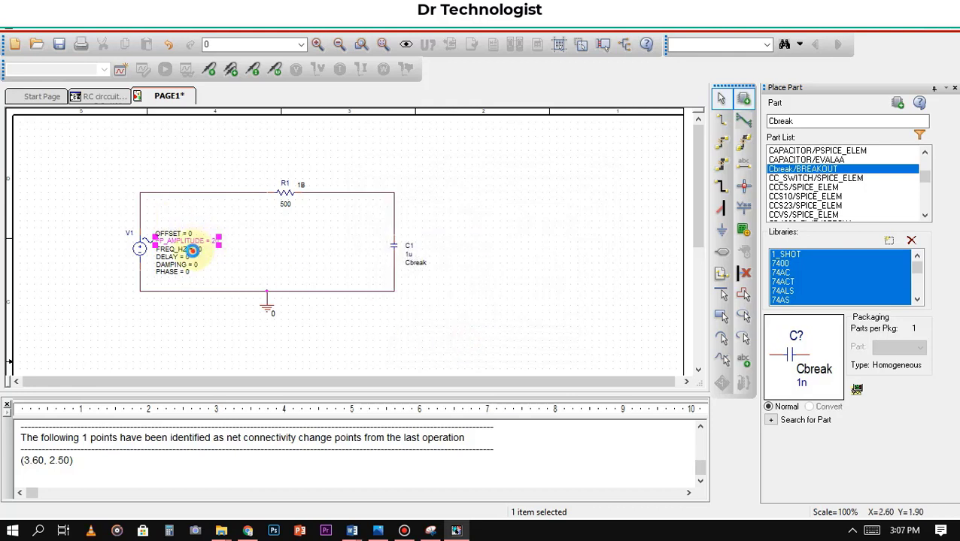
pyautogui.doubleClick(192, 251)
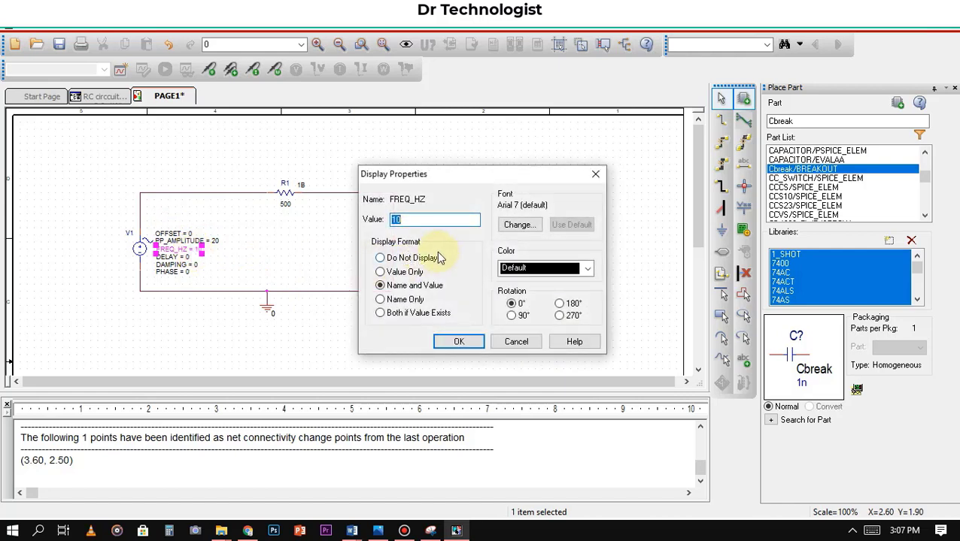
pyautogui.write('200')
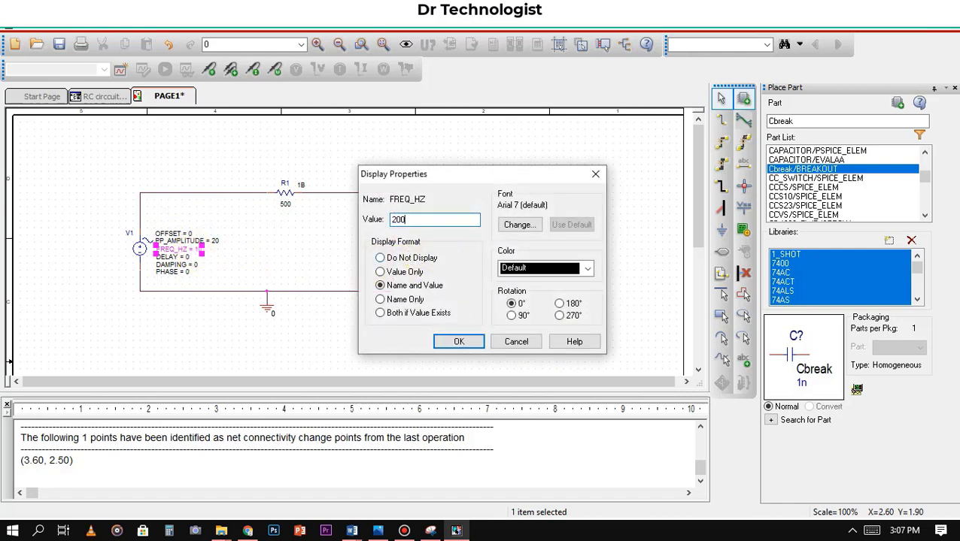
pyautogui.click(462, 341)
pyautogui.click(364, 340)
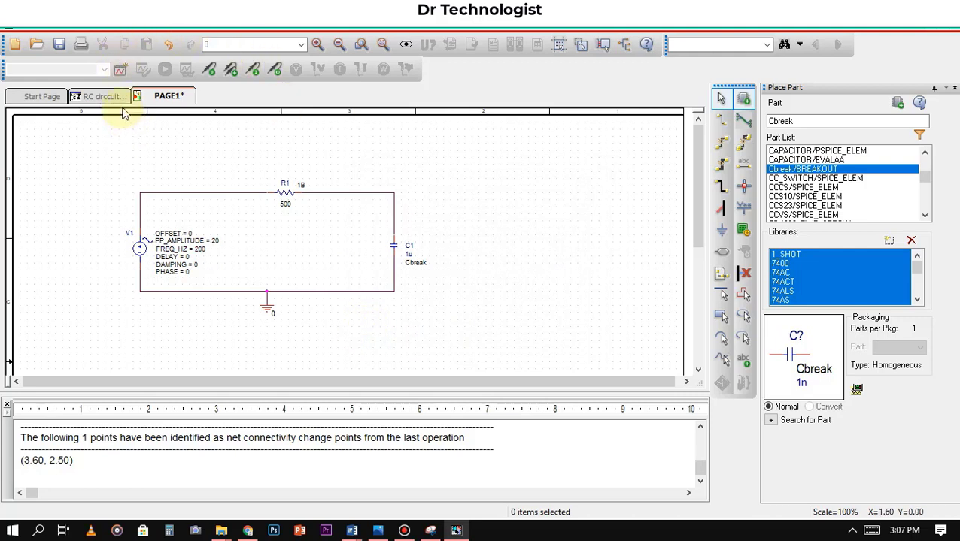
# Create a new simulation profile named 'RC simulation'
pyautogui.click(121, 70)
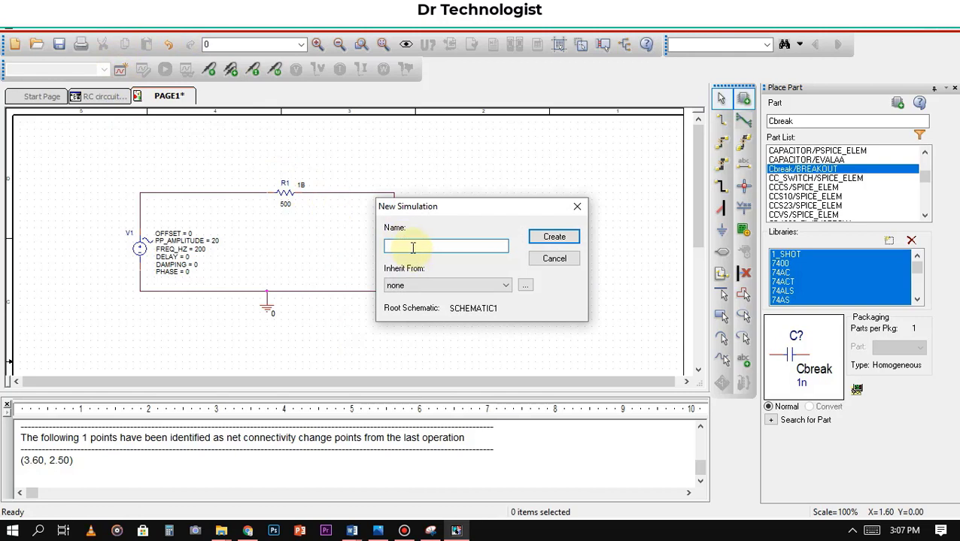
pyautogui.write('RC simulation')
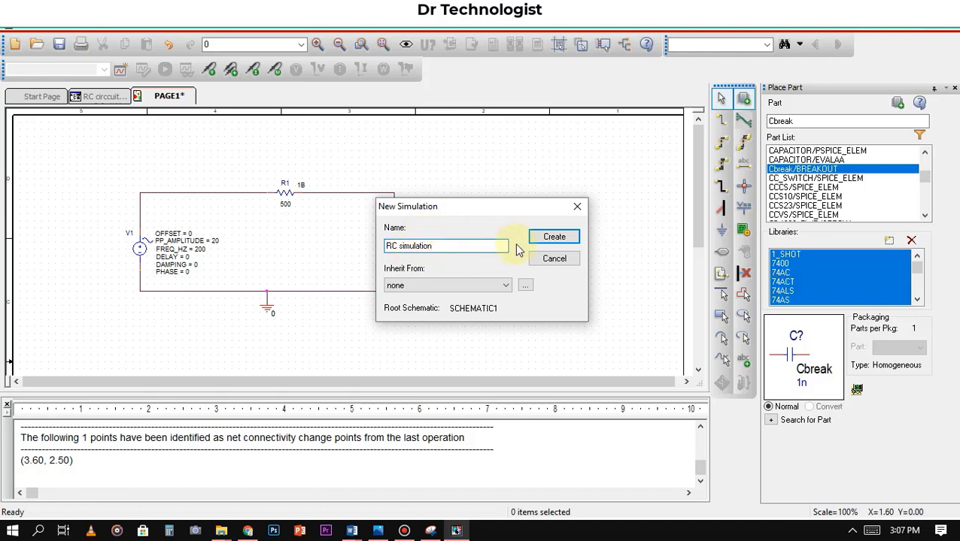
pyautogui.click(554, 238)
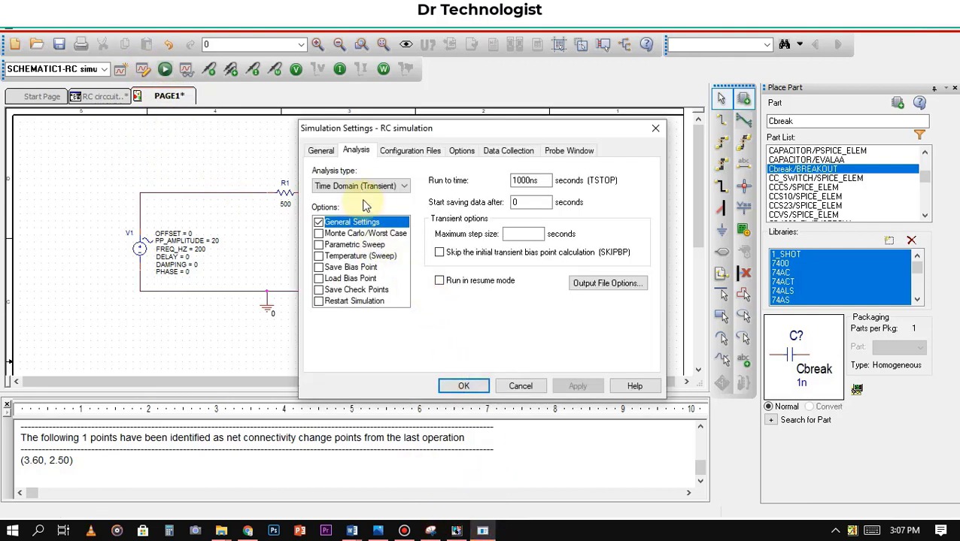
# Choose Time Domain (Transient) analysis with run time 0.3s and maximum step 0.001
pyautogui.click(382, 185)
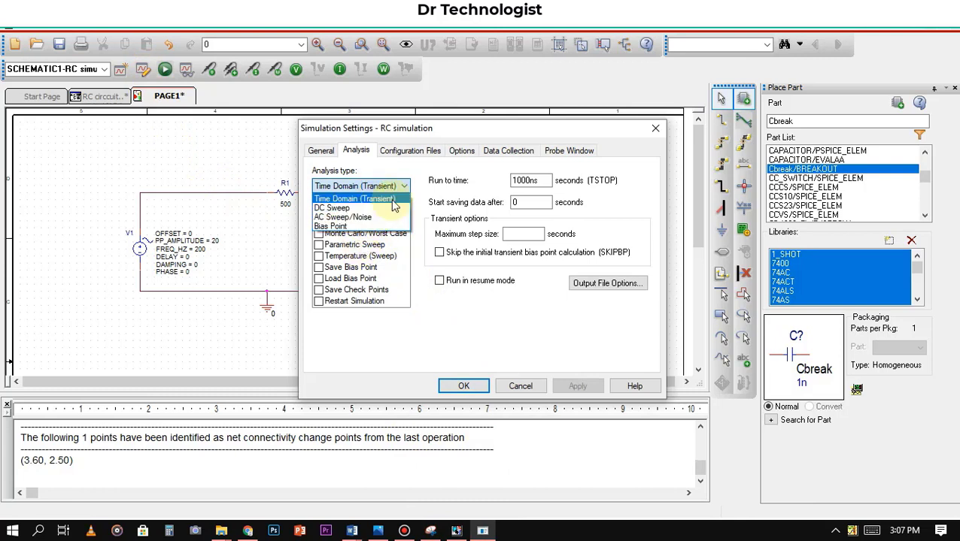
pyautogui.click(388, 198)
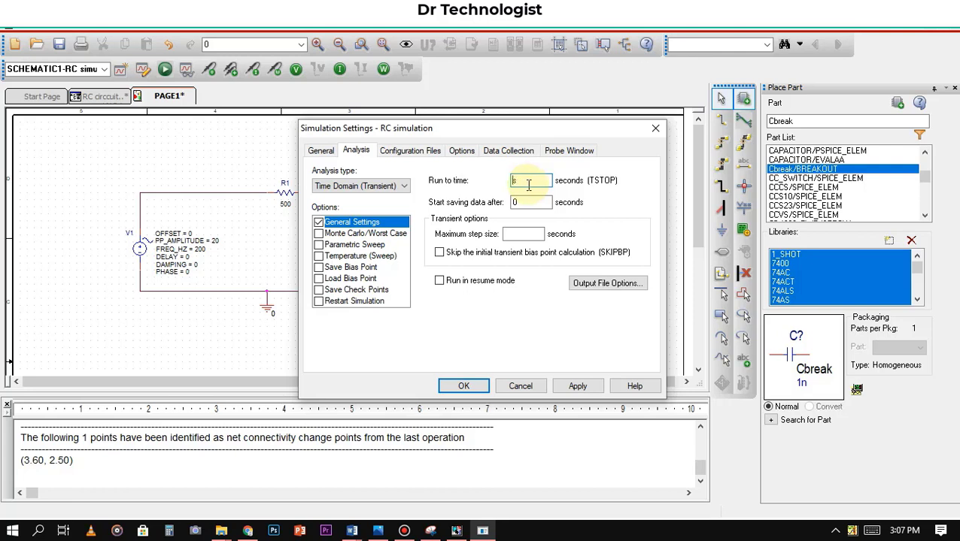
pyautogui.write('0.3')
pyautogui.click(526, 235)
pyautogui.write('0.001')
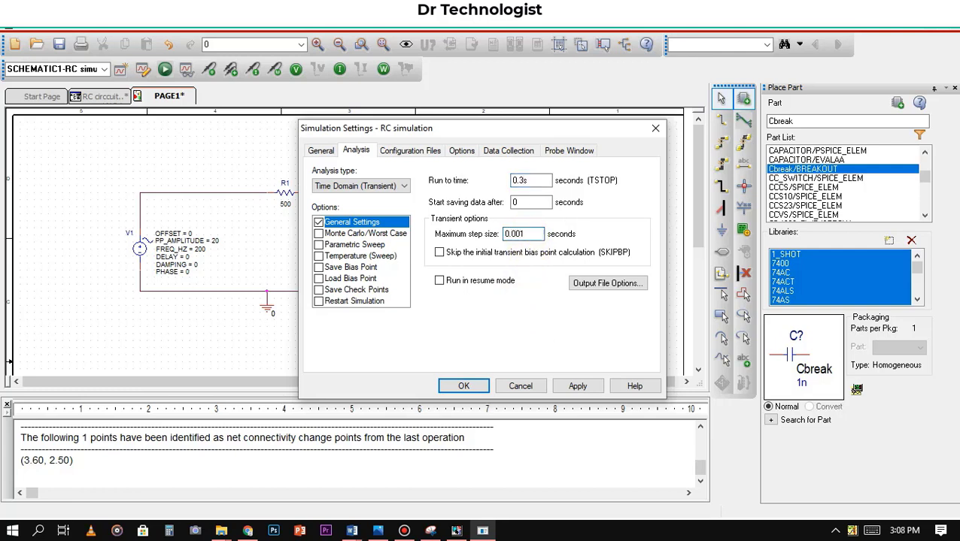
pyautogui.click(462, 384)
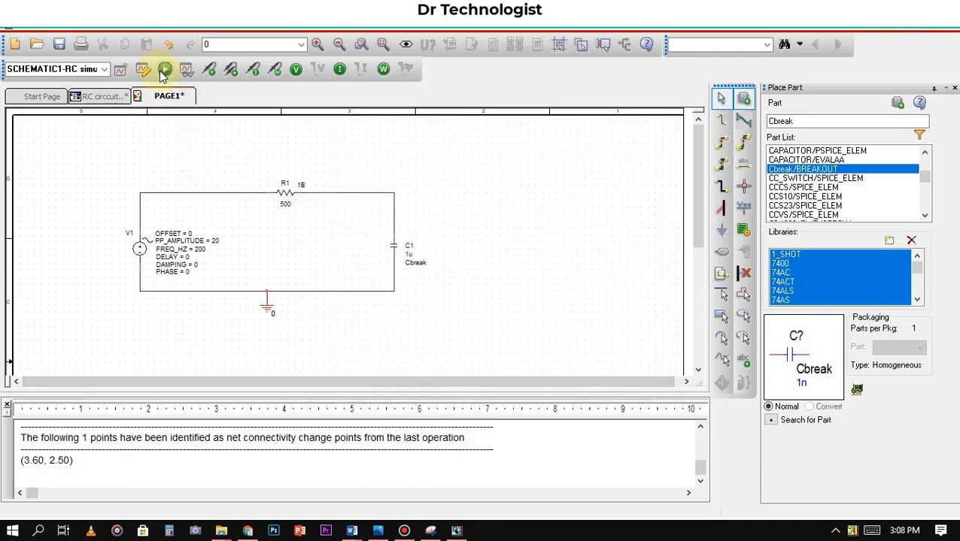
# Put a voltage marker on C1's top node and run PSpice to plot V(C1:2)
pyautogui.click(211, 72)
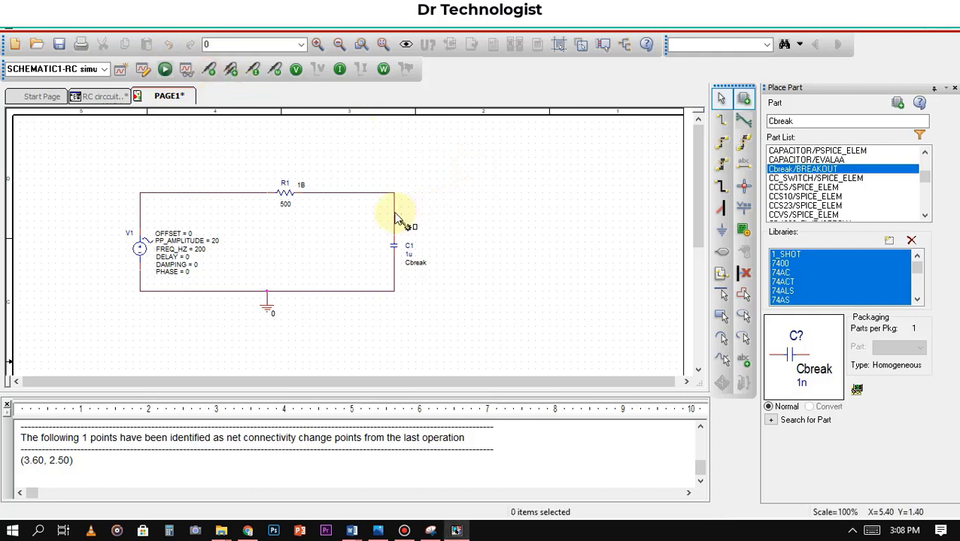
pyautogui.press('Escape')
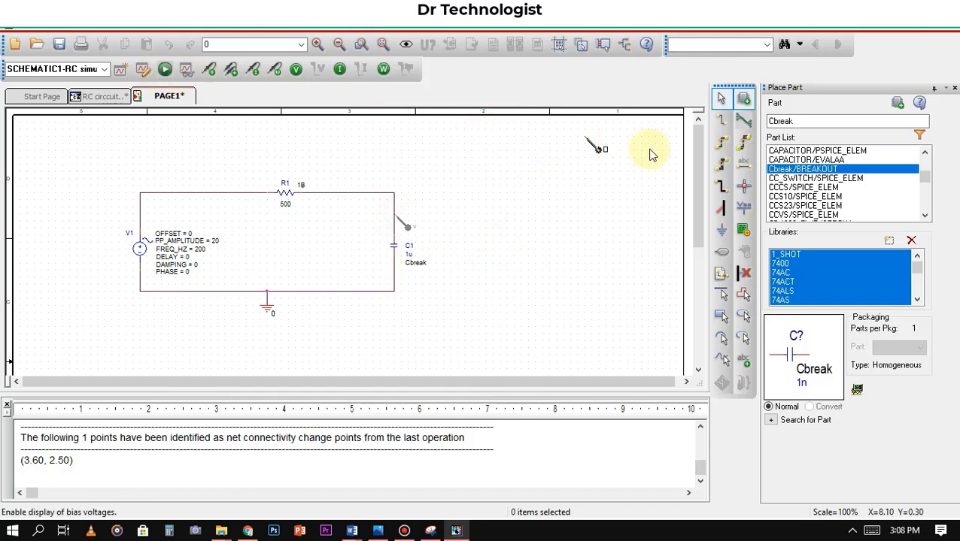
pyautogui.click(719, 97)
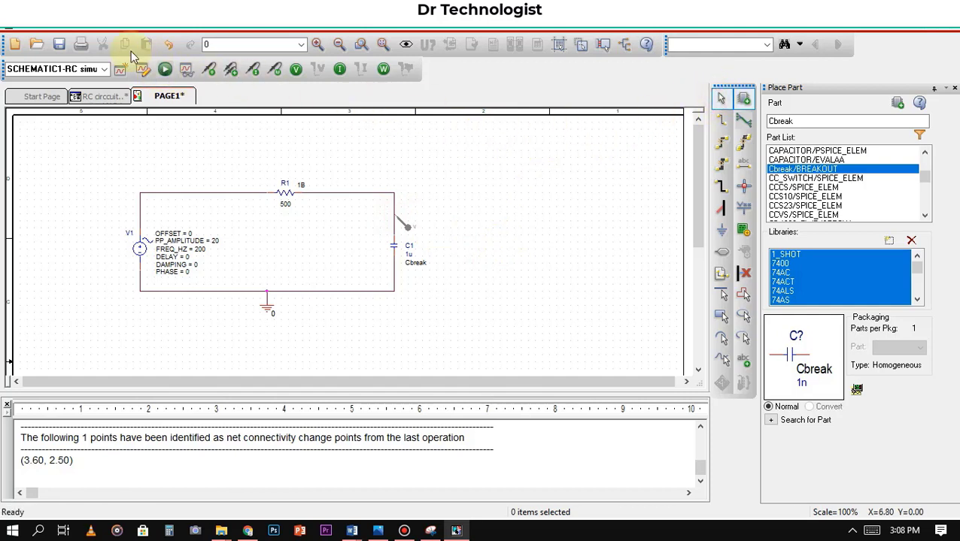
pyautogui.click(164, 69)
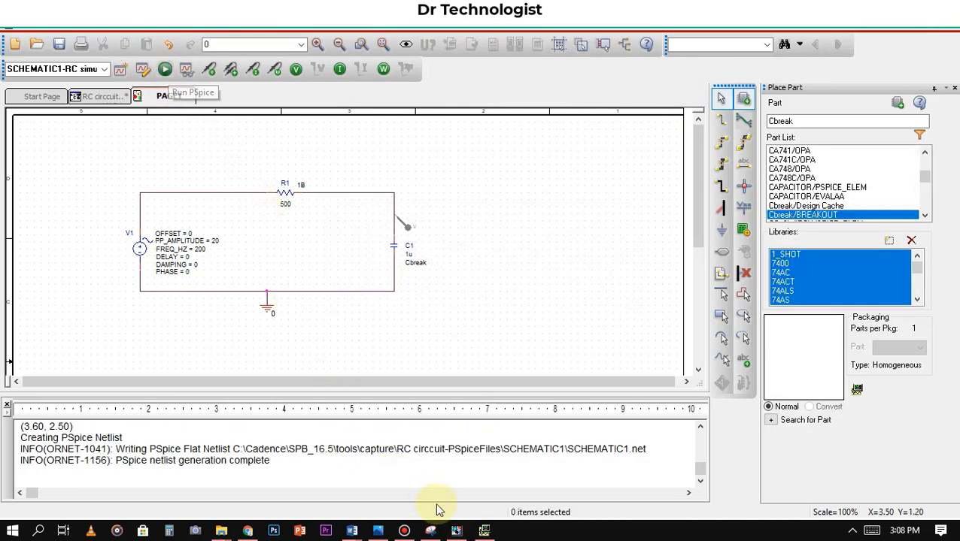
pyautogui.click(482, 531)
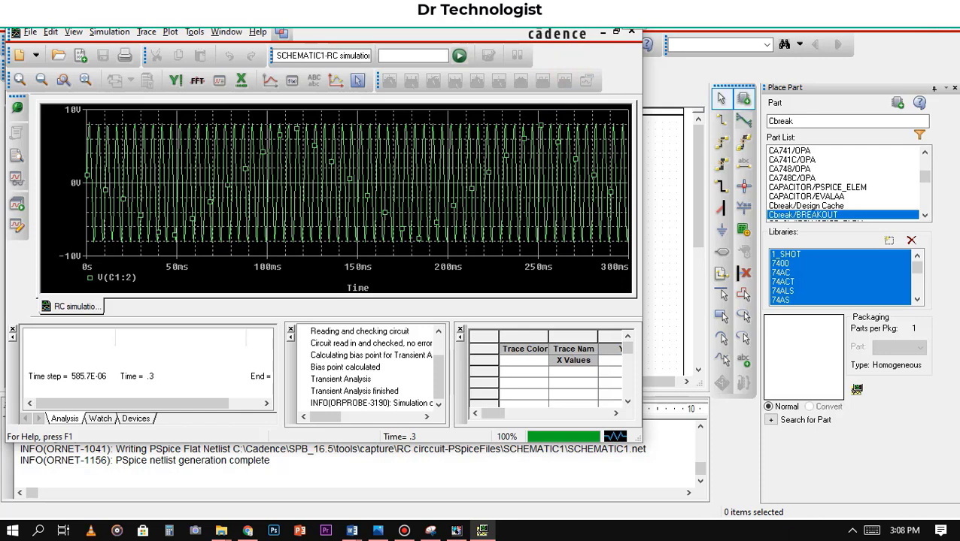
# Close the PSpice waveform window to return to Capture
pyautogui.click(630, 32)
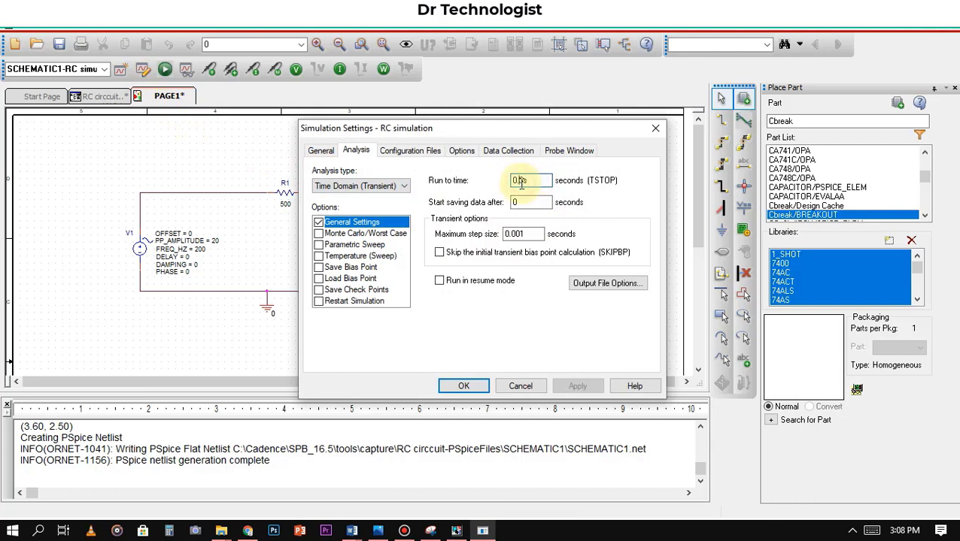
# Change the transient run-to-time to 0.003s and rerun the PSpice simulation
pyautogui.click(518, 180)
pyautogui.write('00')
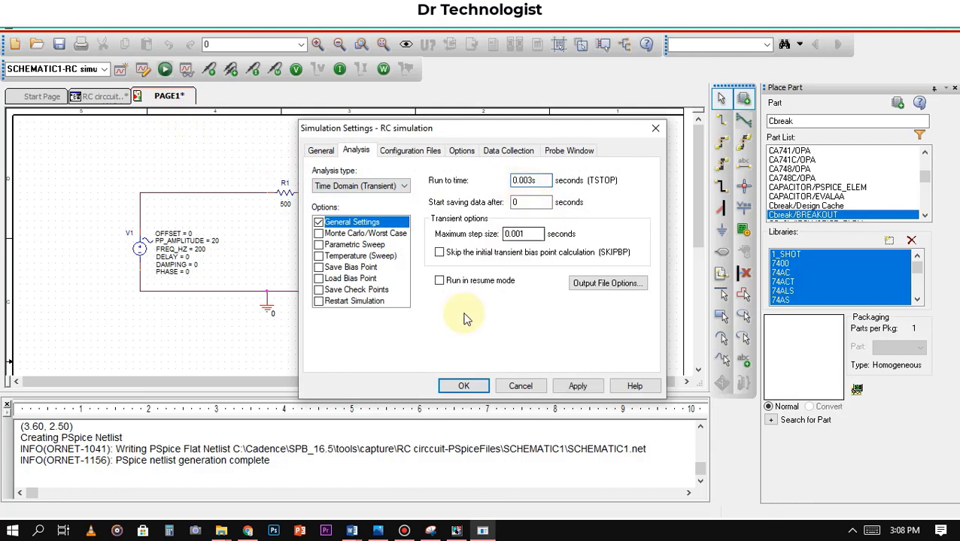
pyautogui.click(467, 386)
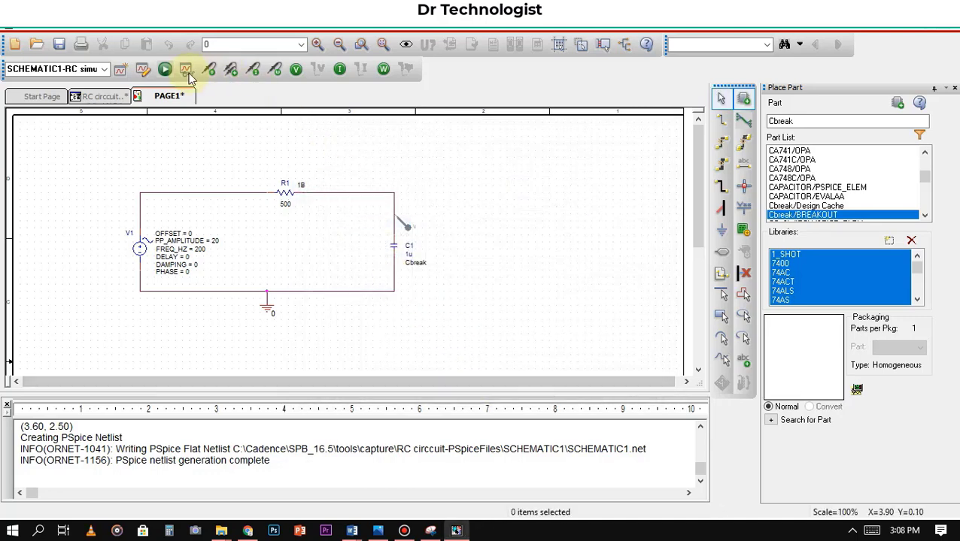
pyautogui.click(165, 69)
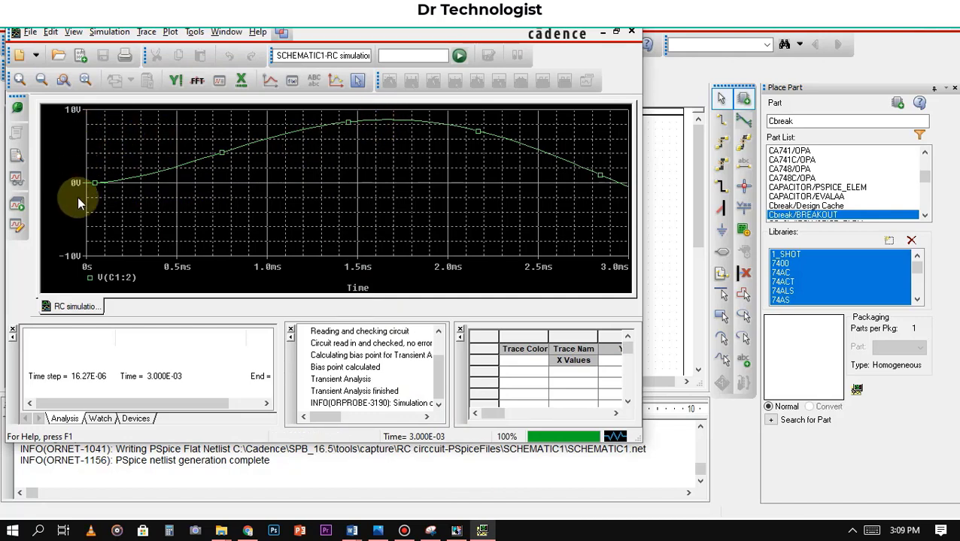
# Set the waveform plot's Y axis to a user-defined range of 0 V to 10 V
pyautogui.doubleClick(73, 255)
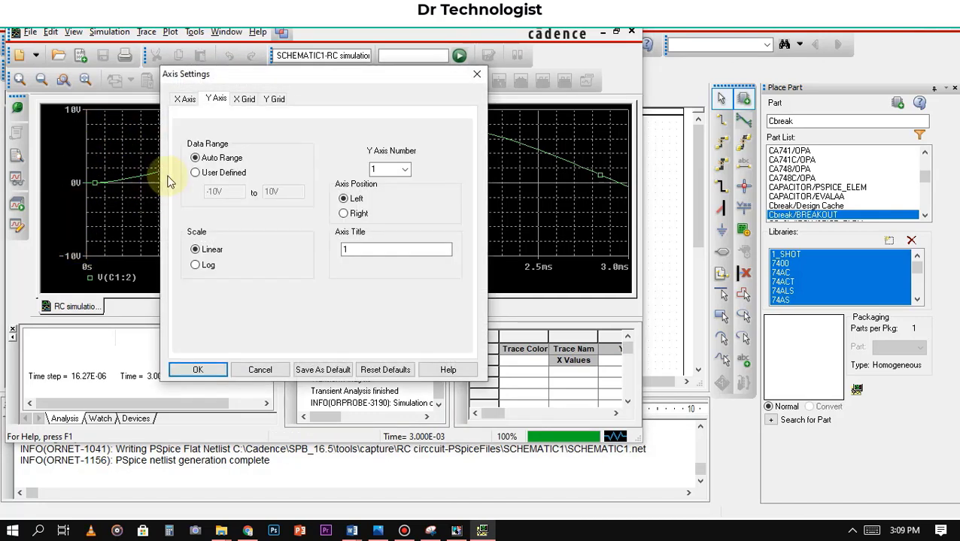
pyautogui.click(217, 174)
pyautogui.write('0')
pyautogui.click(207, 369)
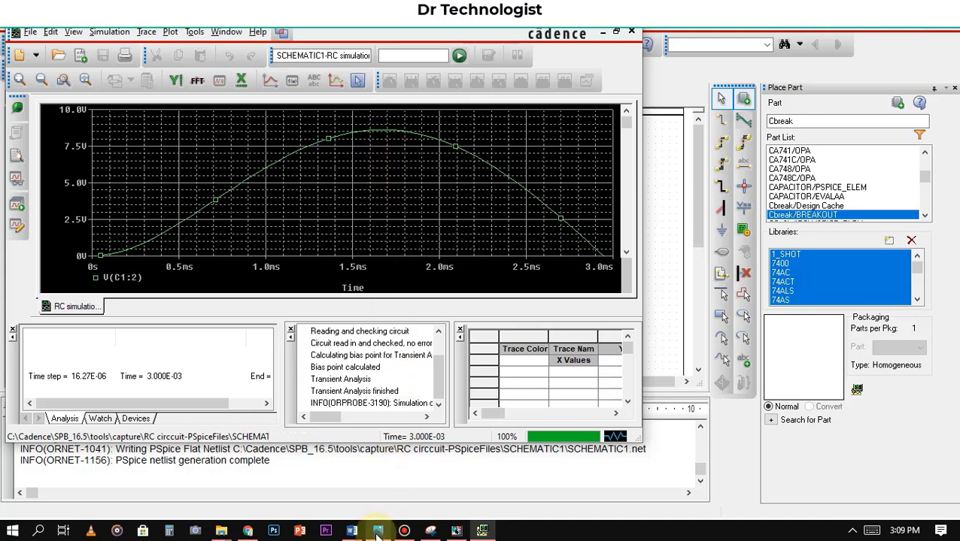
pyautogui.moveTo(347, 531)
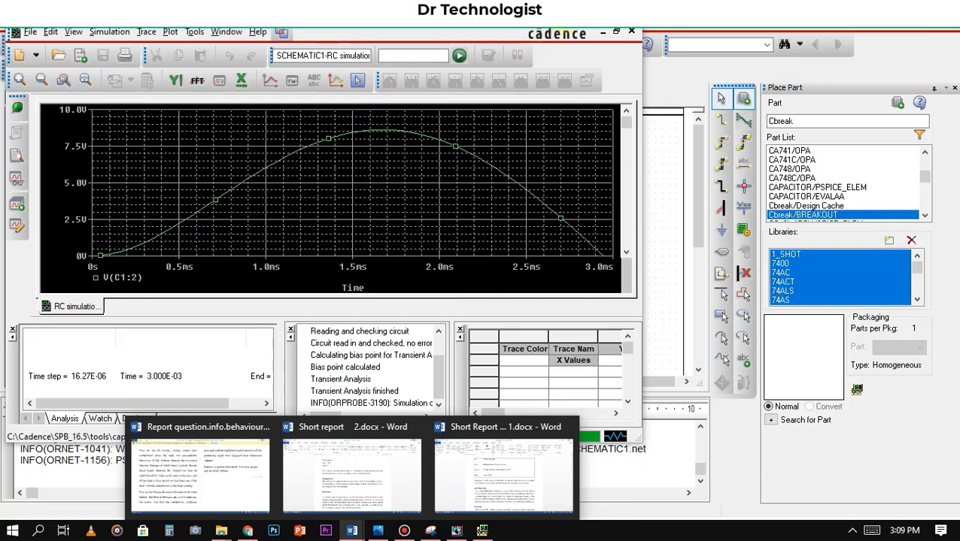
# Minimize the PSpice waveform window to return to the RC schematic on PAGE1
pyautogui.press('super+Down')
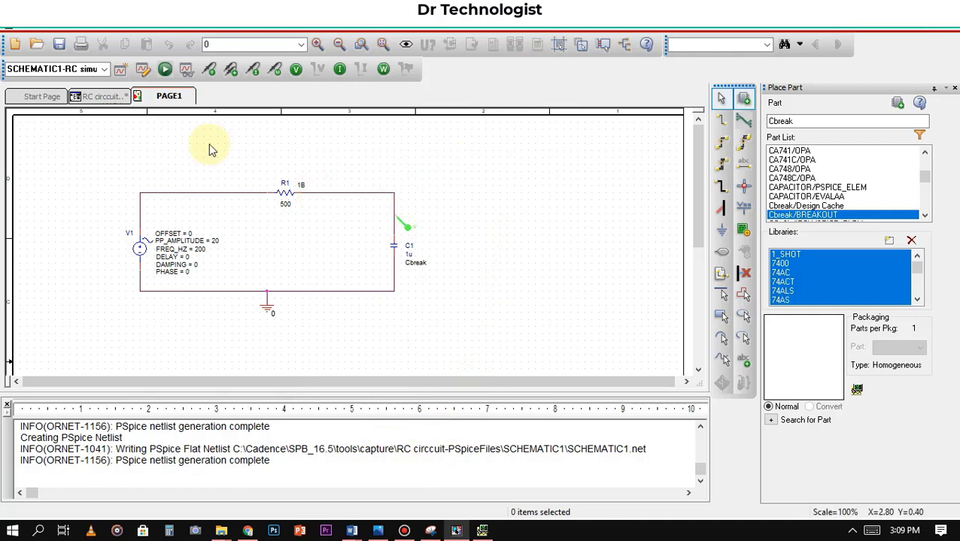
# Bring up the Bandicam screen recorder from the taskbar
pyautogui.click(404, 530)
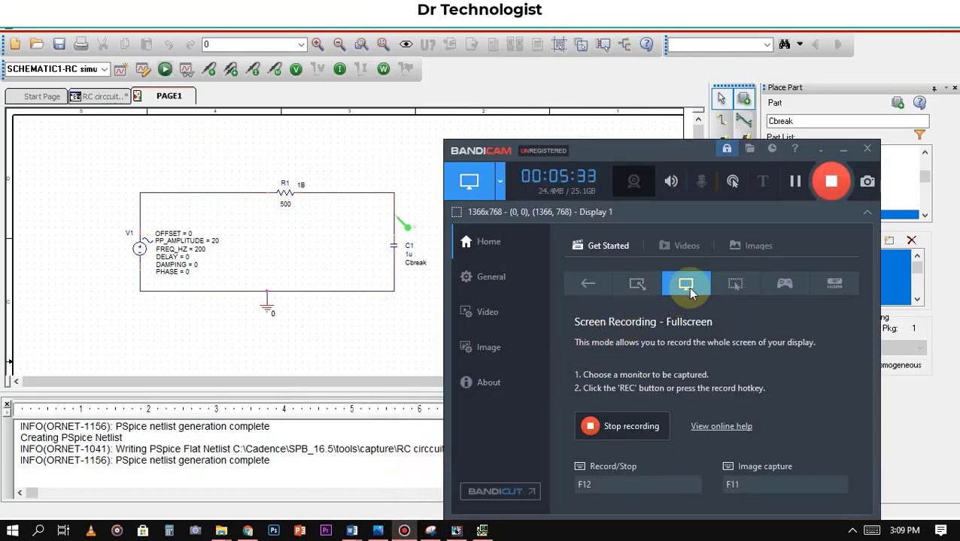